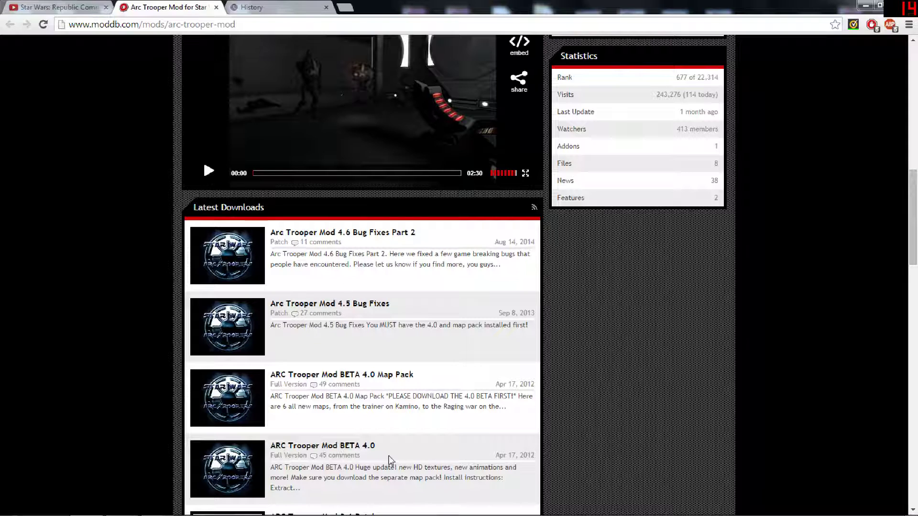
# Step: Download ARC_Trooper_Mod_4.zip from the ARC Trooper Mod BETA 4.0 page in a new tab, allow multiple downloads and cancel the duplicate
pyautogui.rightClick(364, 450)
pyautogui.click(382, 345)
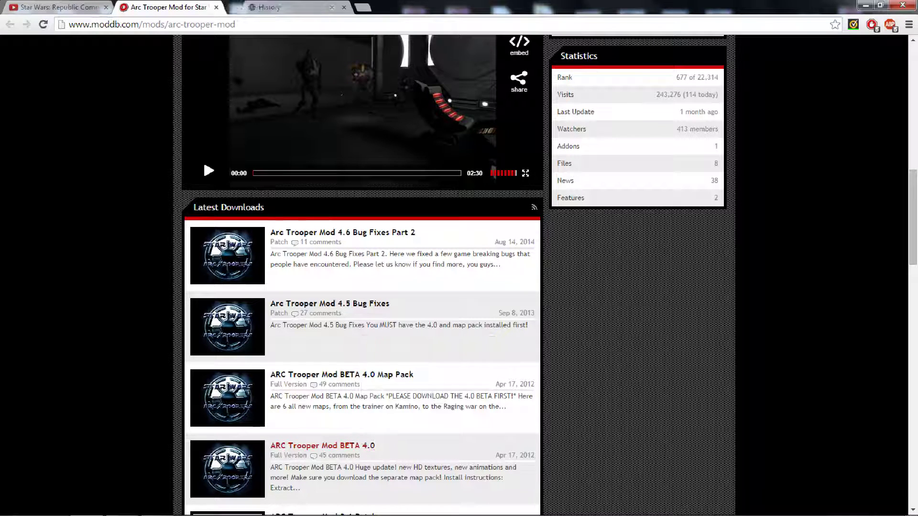
pyautogui.click(240, 7)
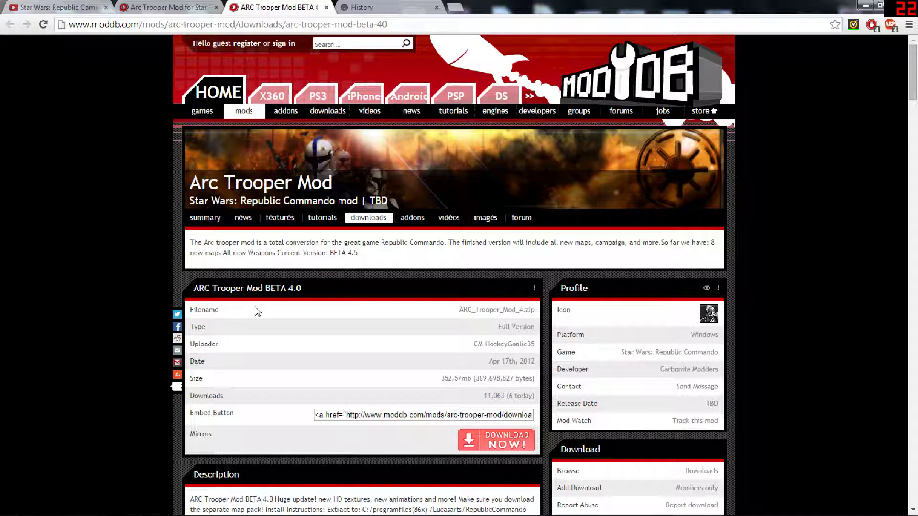
pyautogui.click(486, 448)
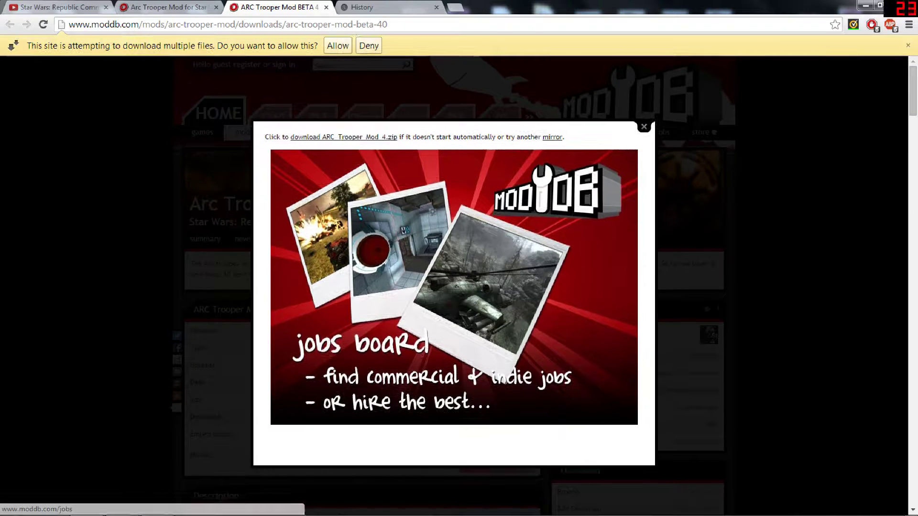
pyautogui.click(338, 43)
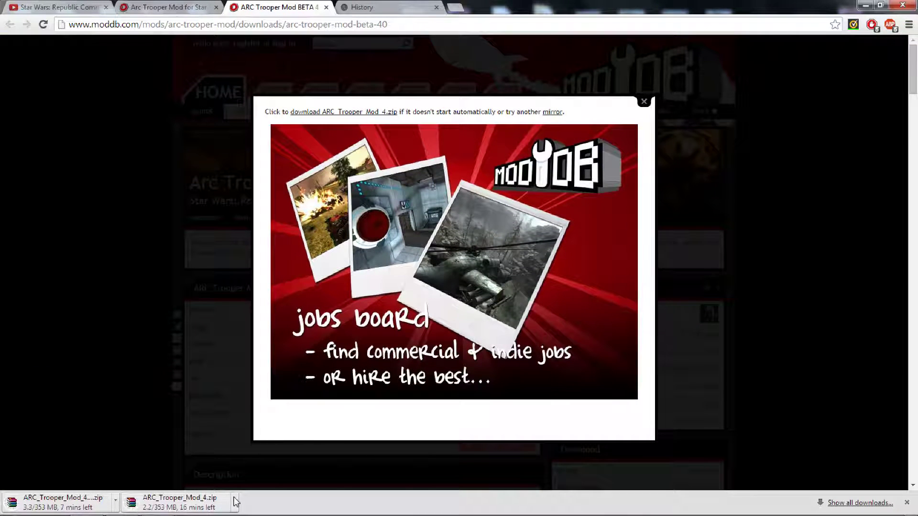
pyautogui.click(234, 501)
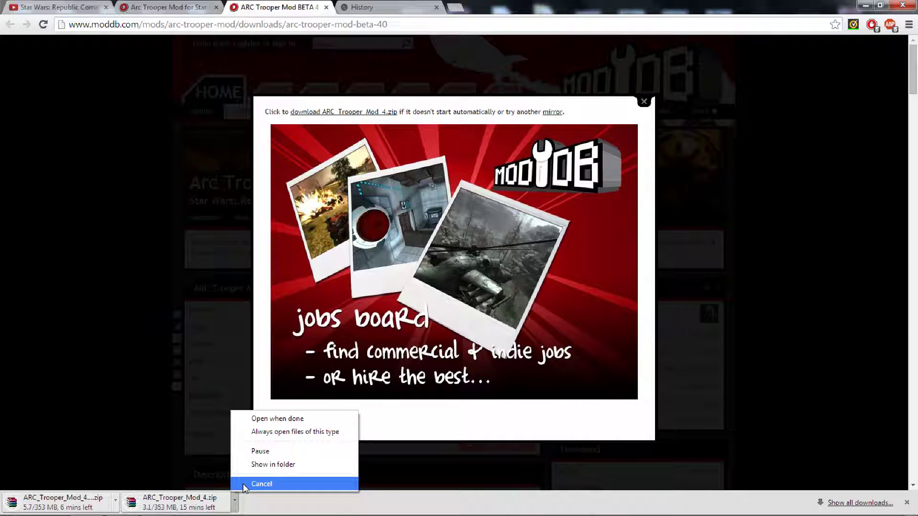
pyautogui.click(244, 484)
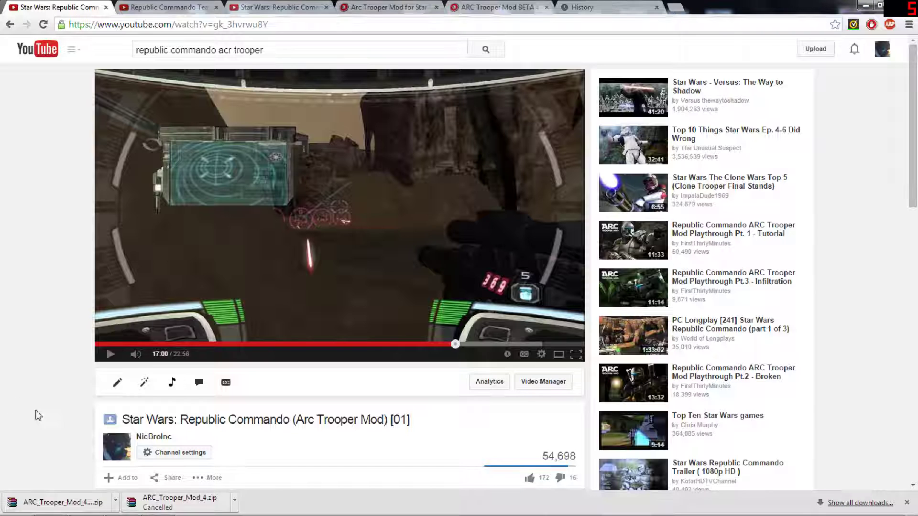
# Step: Show the downloaded ARC Trooper archive in its folder, move it to the desktop and close the Downloads folder
pyautogui.click(116, 500)
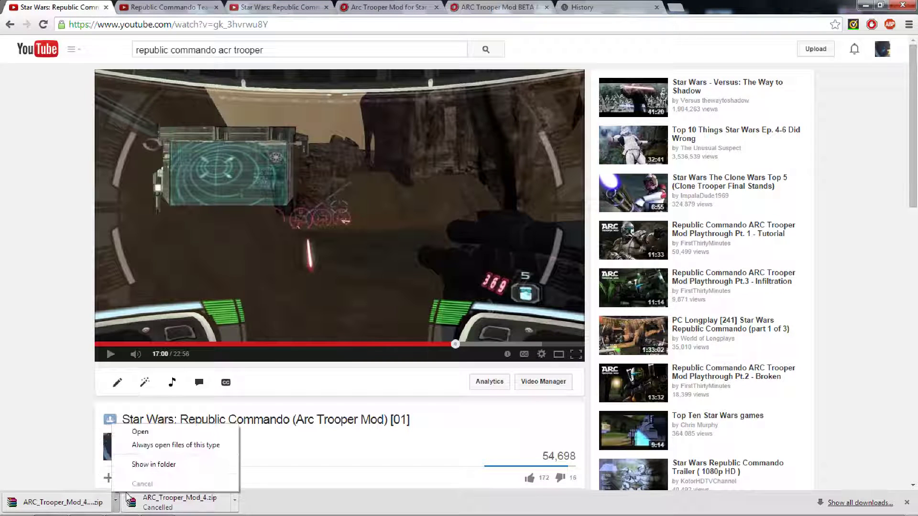
pyautogui.click(143, 465)
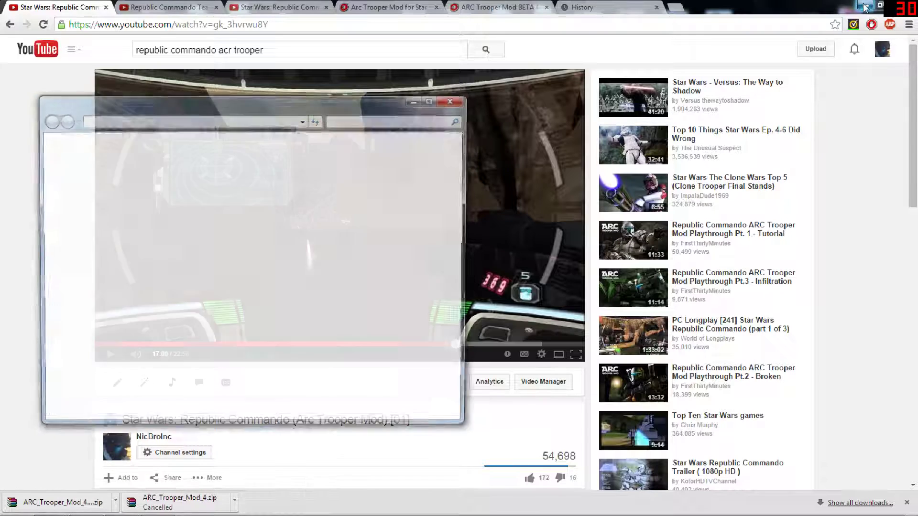
pyautogui.click(865, 5)
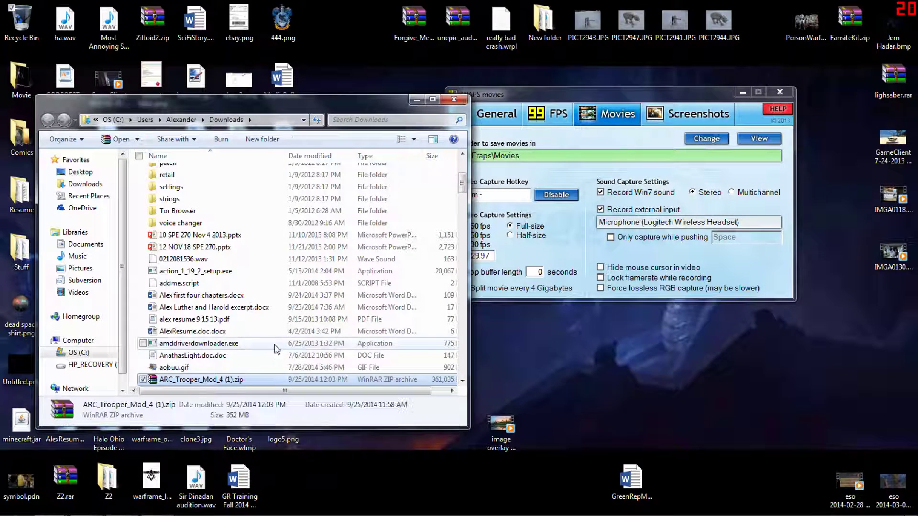
pyautogui.moveTo(221, 385); pyautogui.dragTo(525, 353)
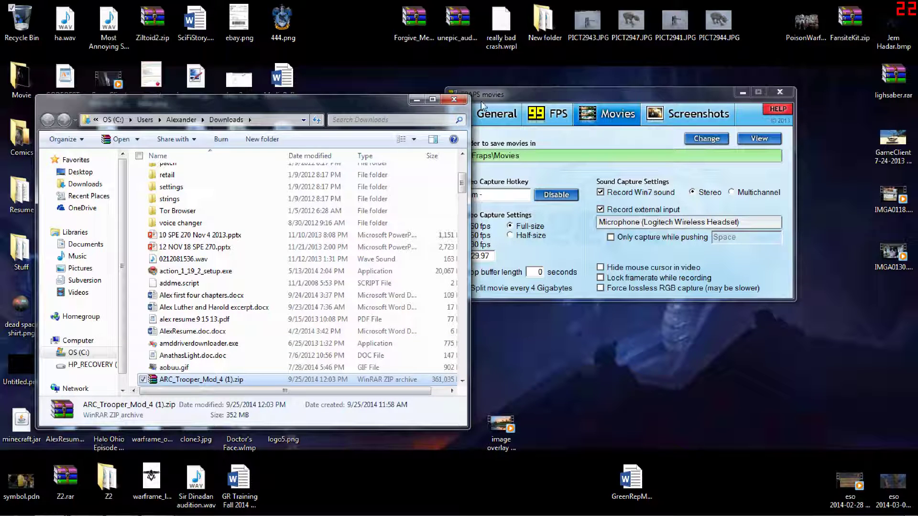
pyautogui.click(455, 99)
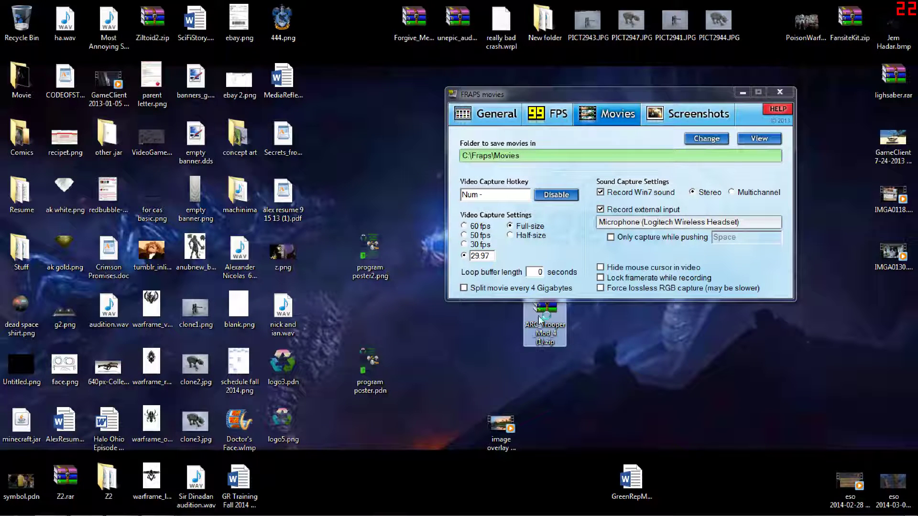
# Step: Return to the BETA 4.0 page in Chrome, dismiss the licence notice and download popup, and read the install instructions in the description
pyautogui.click(87, 505)
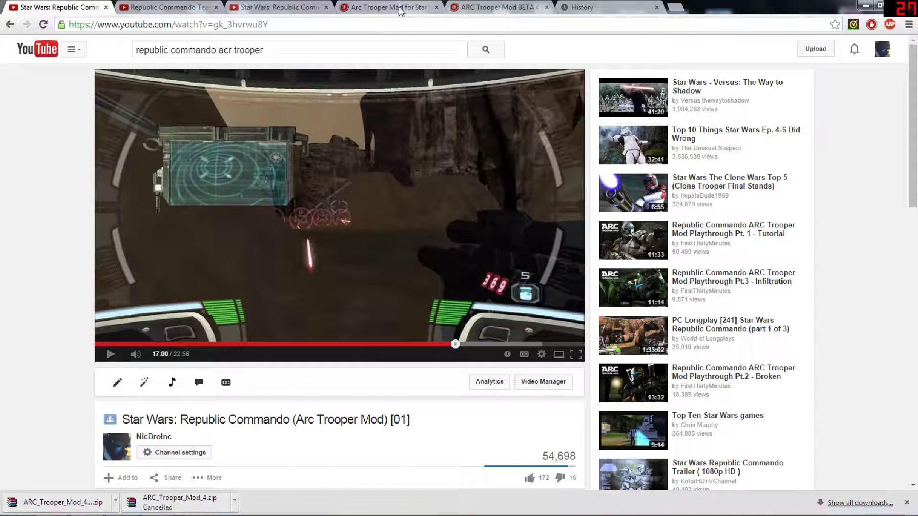
pyautogui.click(412, 7)
pyautogui.click(494, 9)
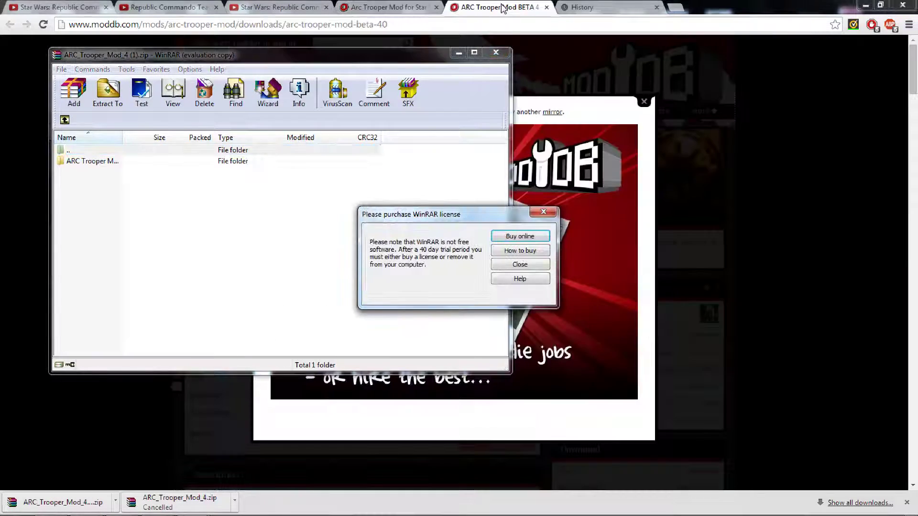
pyautogui.click(544, 212)
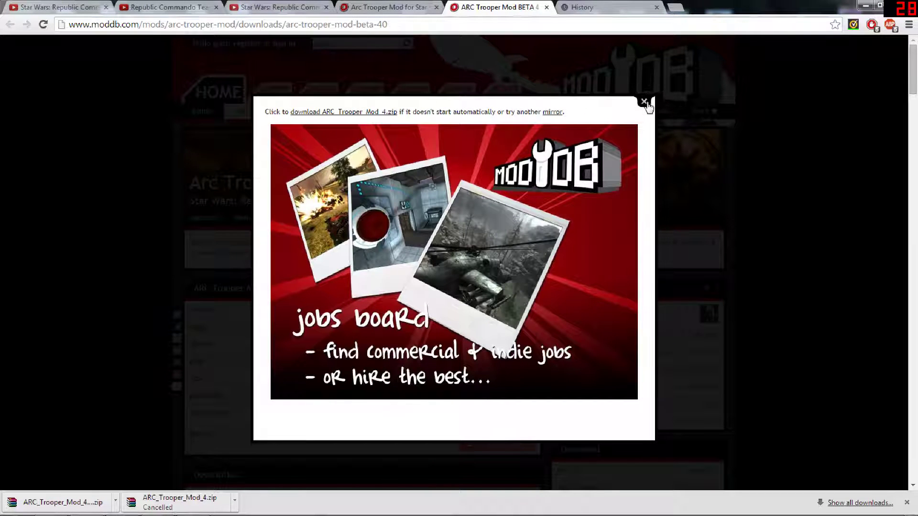
pyautogui.click(644, 101)
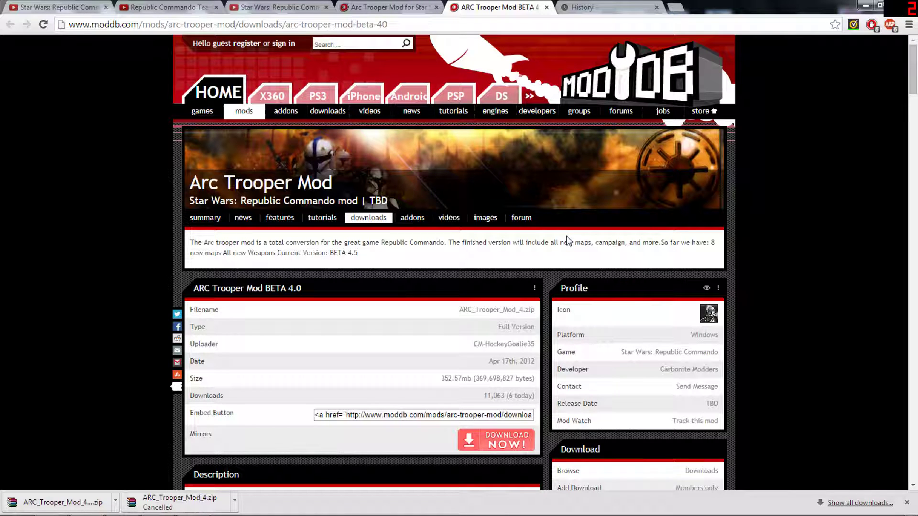
pyautogui.scroll(-1, 564, 235)
pyautogui.scroll(-2, 351, 263)
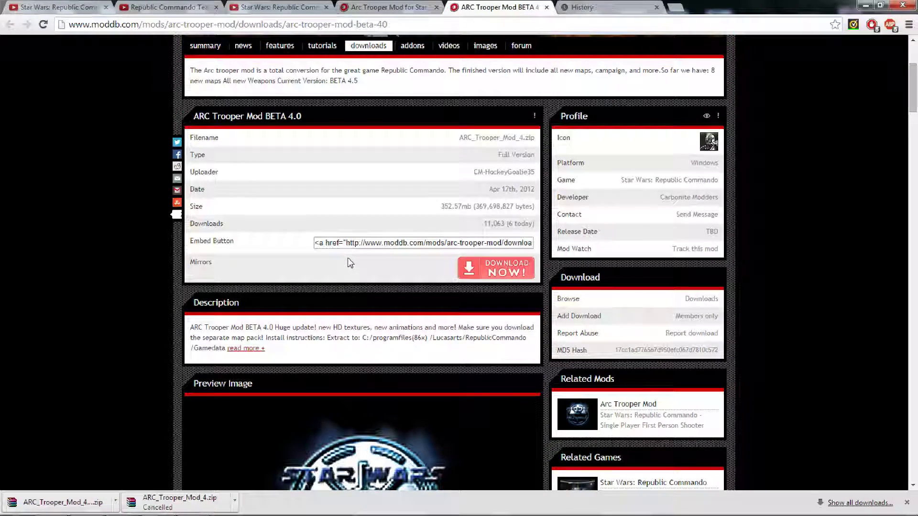
pyautogui.scroll(-1, 350, 263)
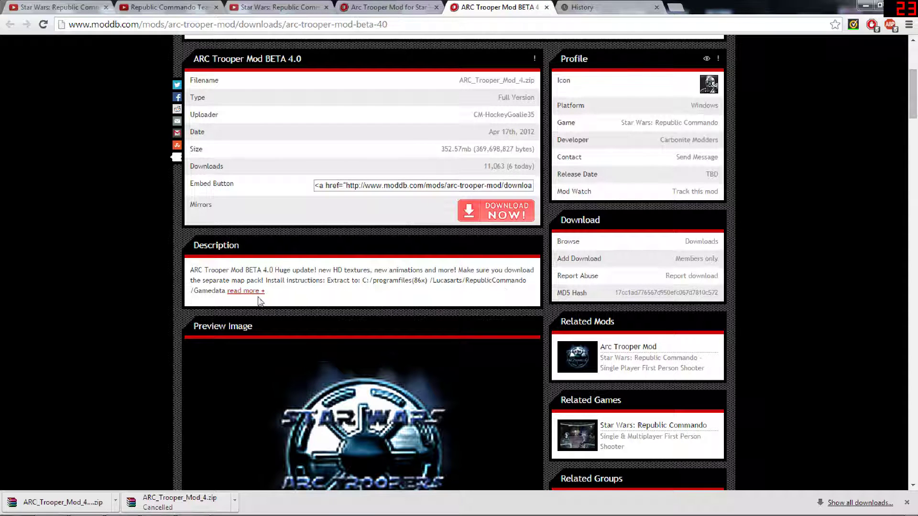
pyautogui.scroll(-2, 70, 366)
pyautogui.scroll(1, 71, 364)
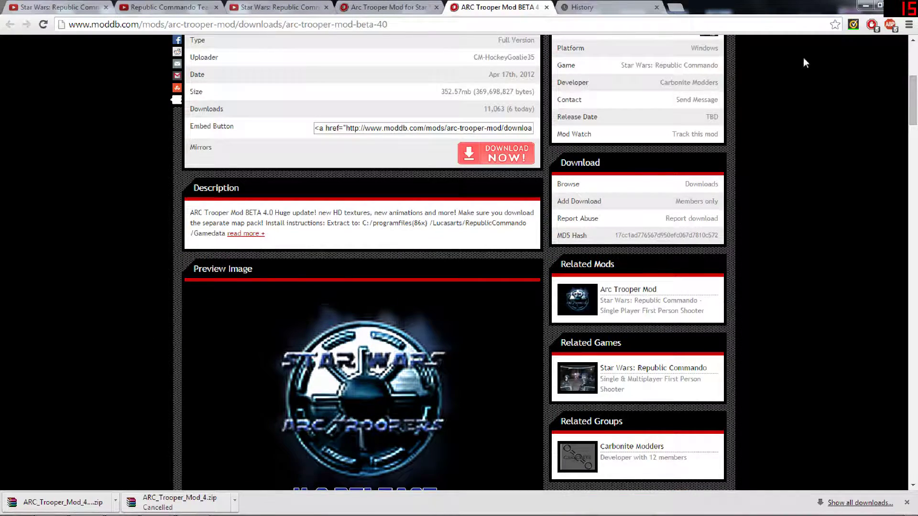
# Step: Switch to the archive in WinRAR, enter its ARC Trooper Mod folder, read README.txt and close the text file
pyautogui.click(866, 6)
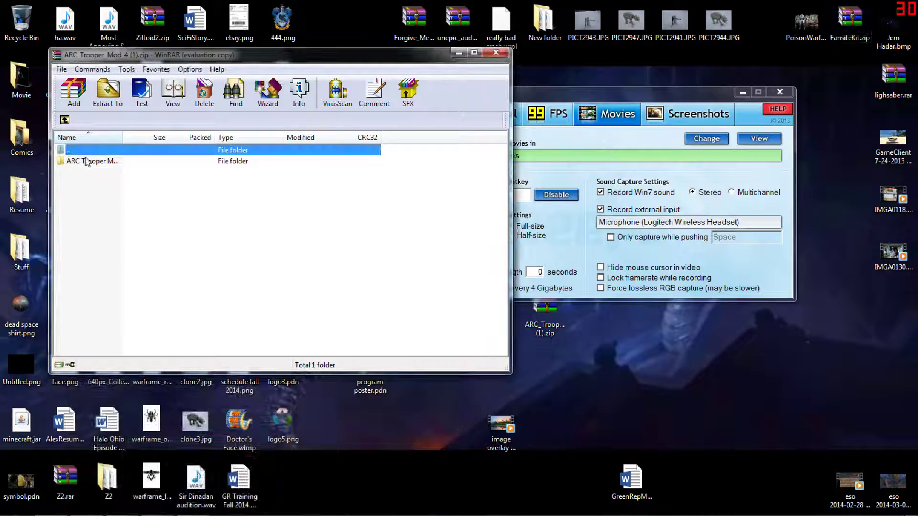
pyautogui.doubleClick(90, 162)
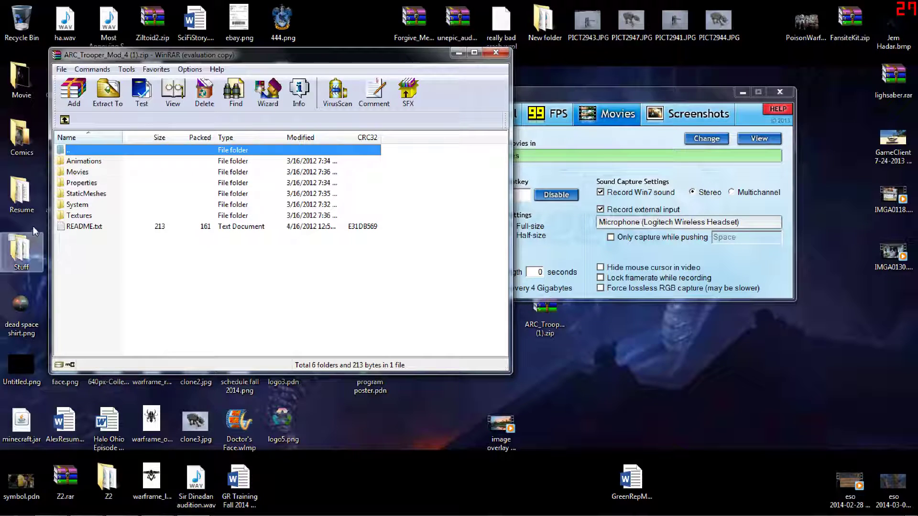
pyautogui.doubleClick(98, 226)
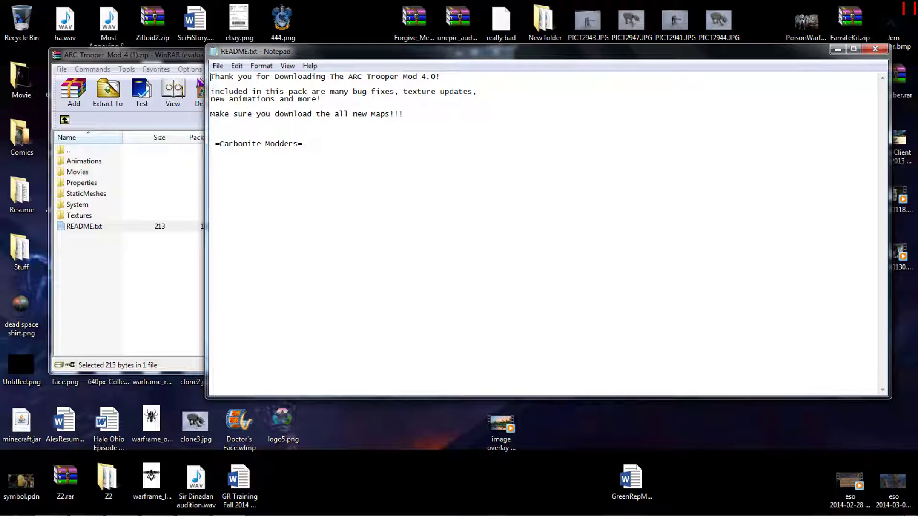
pyautogui.click(875, 49)
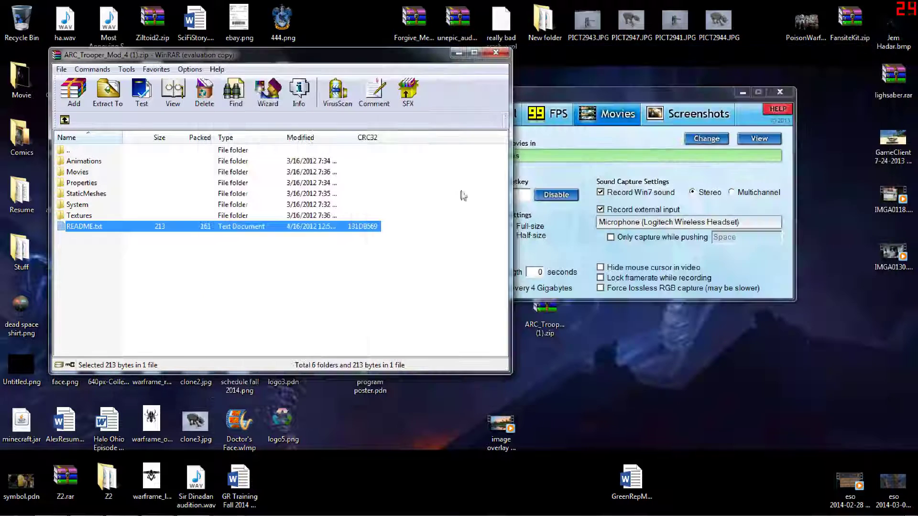
# Step: Browse in a new Windows Explorer window to the Steam folder in Program Files (x86) on drive C
pyautogui.click(14, 506)
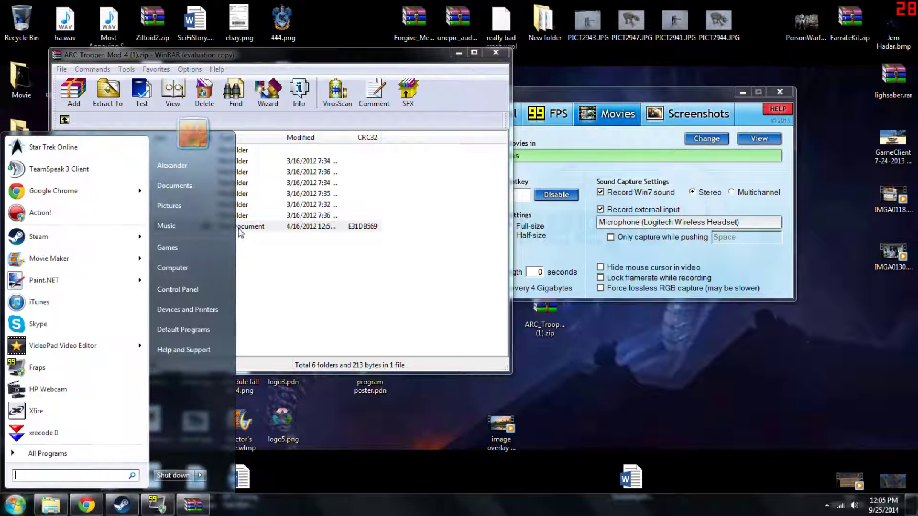
pyautogui.click(296, 289)
pyautogui.press('super+e')
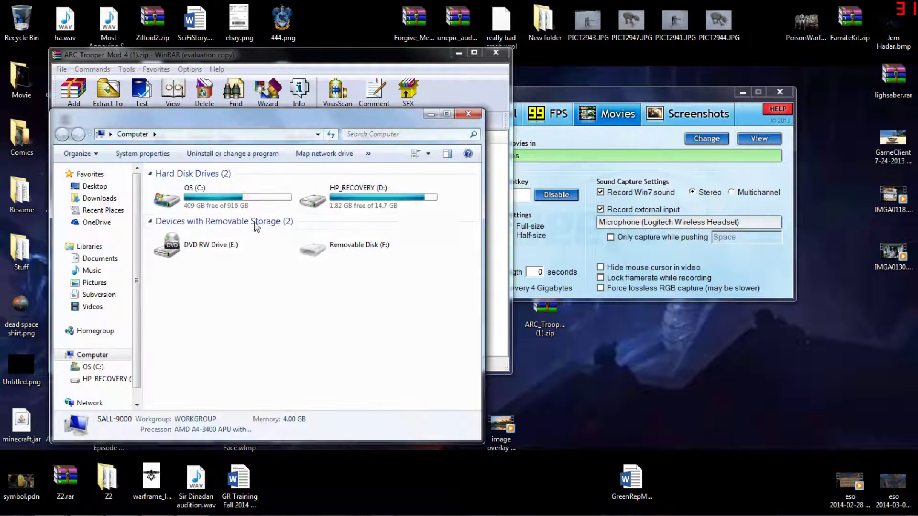
pyautogui.doubleClick(254, 206)
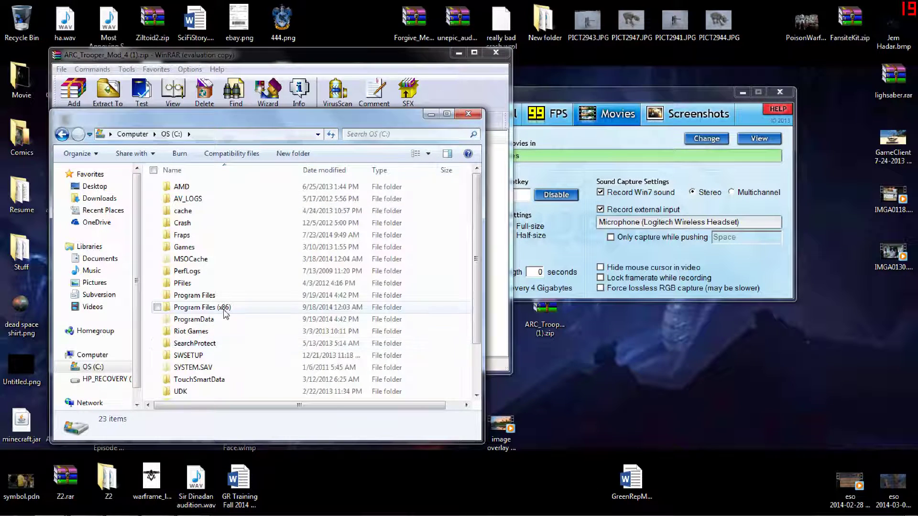
pyautogui.doubleClick(230, 317)
pyautogui.moveTo(480, 191); pyautogui.dragTo(483, 339)
pyautogui.doubleClick(210, 271)
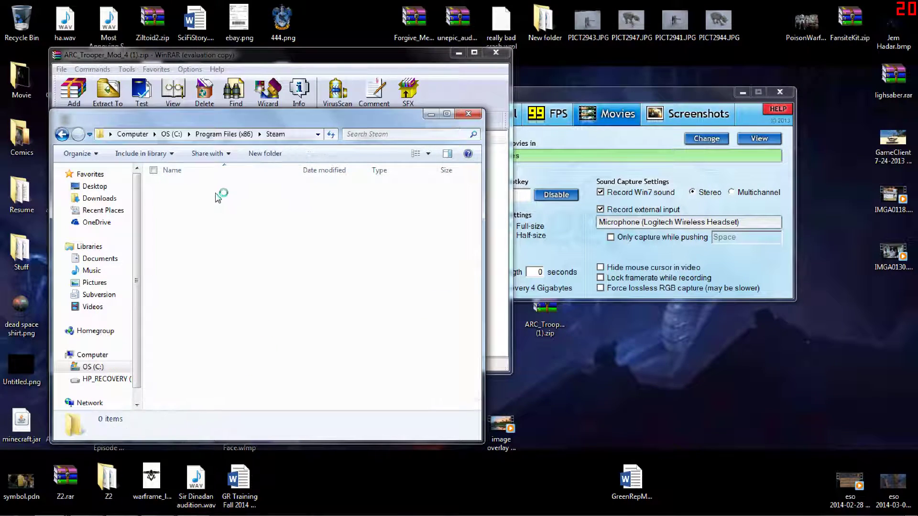
# Step: Open the game's GameData folder under steamapps, common, Star Wars Republic Commando
pyautogui.moveTo(477, 223)
pyautogui.mouseDown()
pyautogui.moveTo(478, 344)
pyautogui.moveTo(476, 240)
pyautogui.mouseUp()
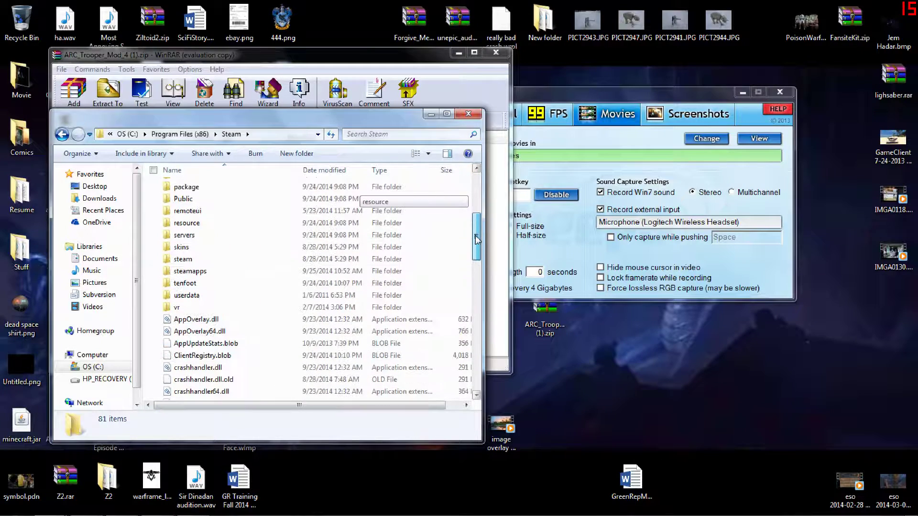
pyautogui.doubleClick(190, 272)
pyautogui.doubleClick(188, 187)
pyautogui.moveTo(479, 209); pyautogui.dragTo(478, 306)
pyautogui.doubleClick(213, 366)
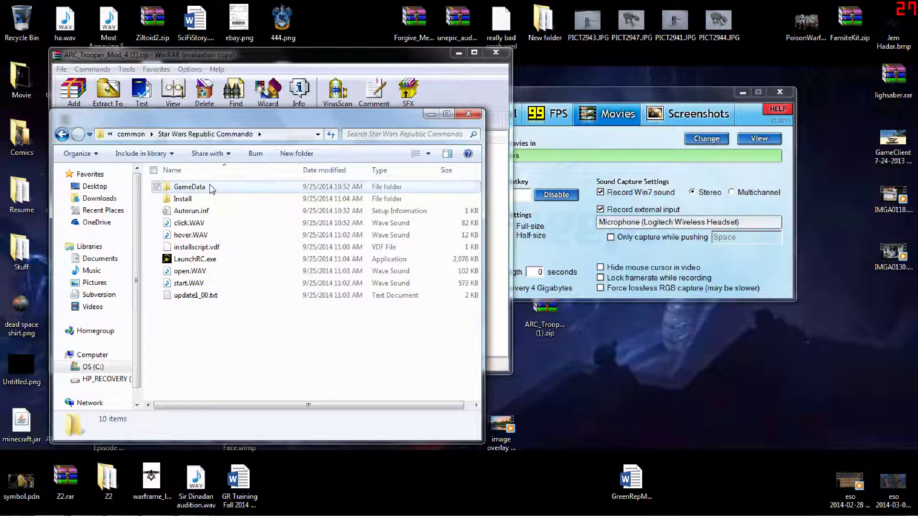
pyautogui.doubleClick(211, 188)
# Step: Extract the archive's Animations, Movies, Properties, StaticMeshes, System and Textures folders into GameData, placing the two windows side by side
pyautogui.moveTo(320, 121); pyautogui.dragTo(766, 131)
pyautogui.moveTo(411, 211); pyautogui.dragTo(234, 163)
pyautogui.moveTo(234, 162); pyautogui.dragTo(816, 386)
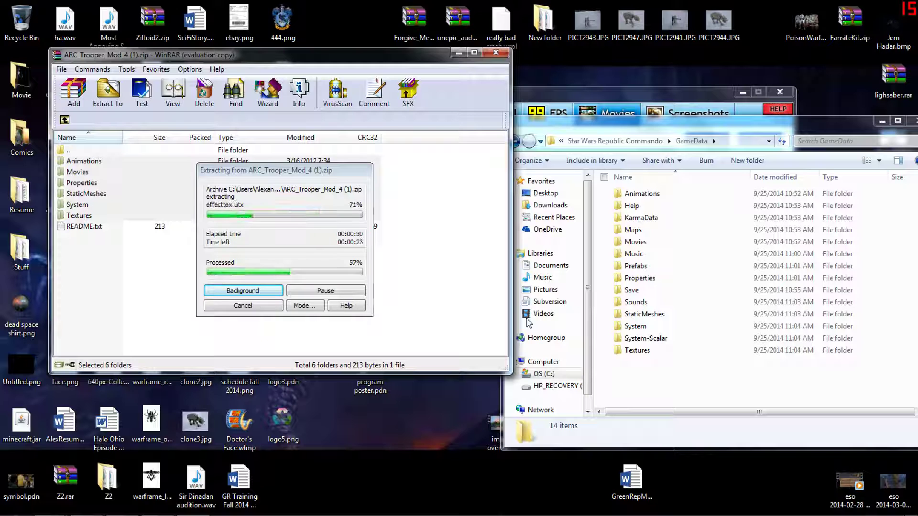
pyautogui.click(527, 323)
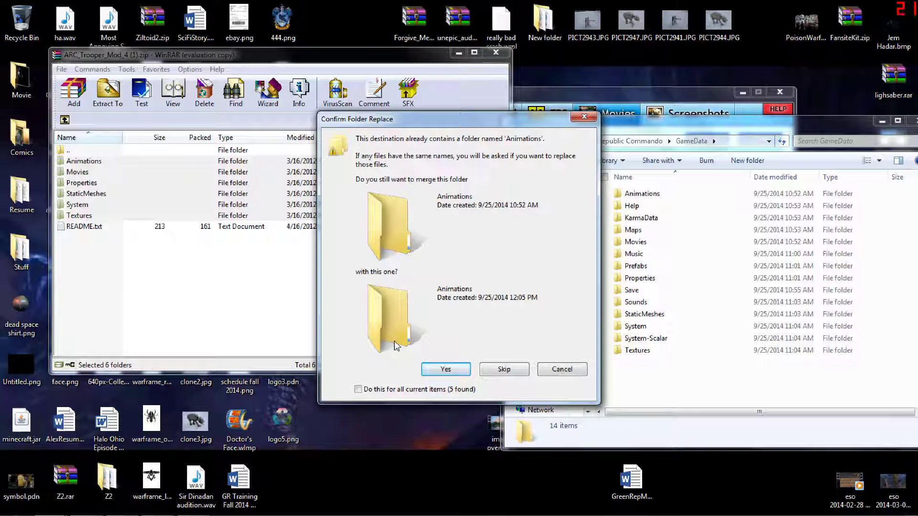
# Step: Merge the mod folders into the existing ones, replace all conflicting files with the mod's versions, and close the archive
pyautogui.click(456, 374)
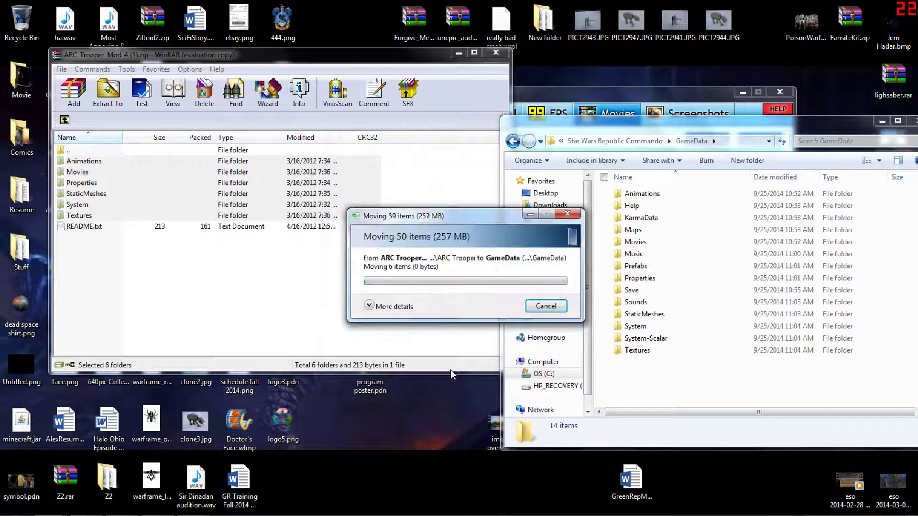
pyautogui.click(348, 398)
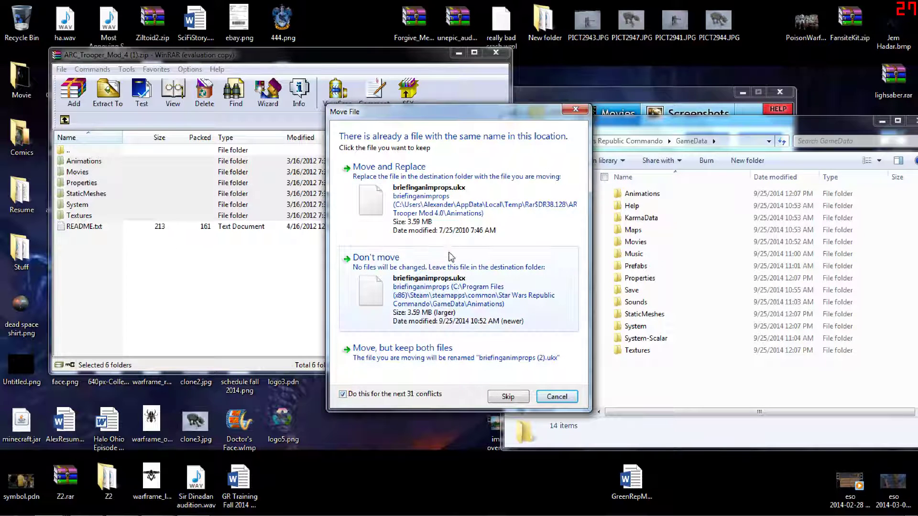
pyautogui.click(460, 215)
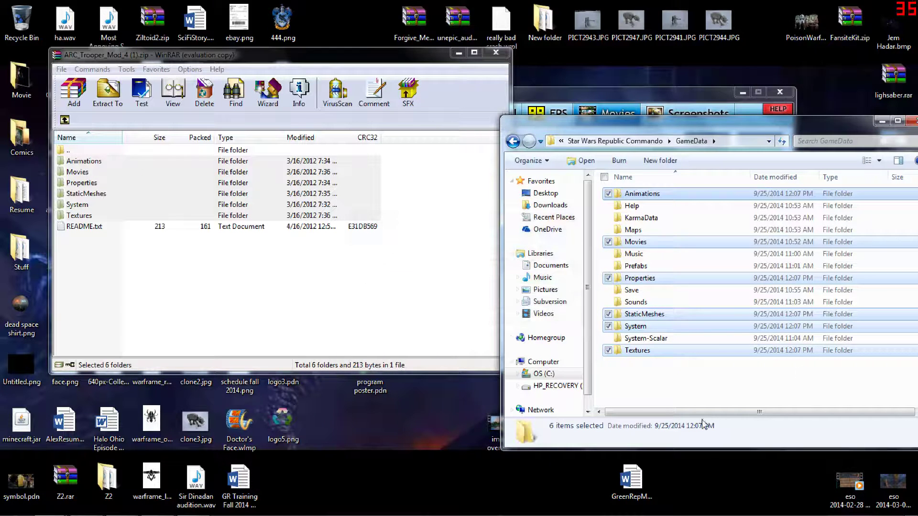
pyautogui.click(671, 398)
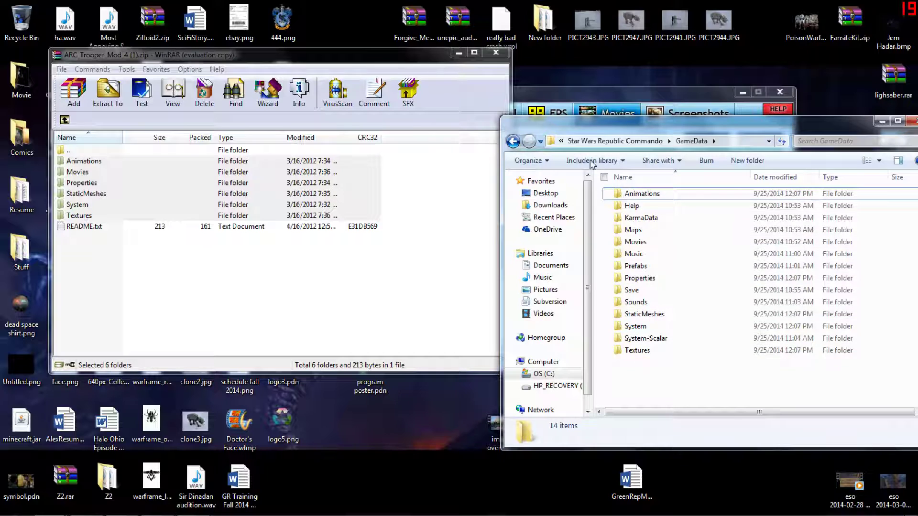
pyautogui.click(505, 57)
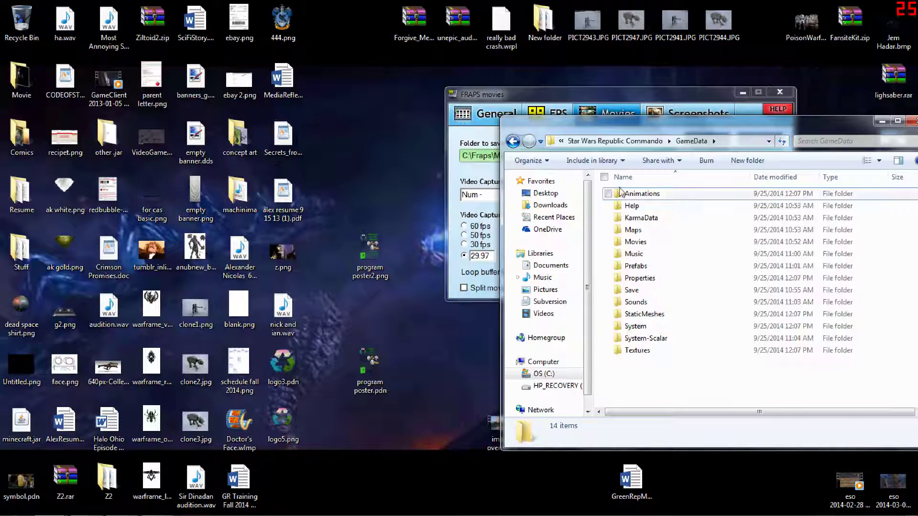
# Step: Move the GameData window aside, switch to the browser, and open the ARC Trooper Mod BETA 4.0 Map Pack page in a new tab
pyautogui.moveTo(641, 128); pyautogui.dragTo(247, 110)
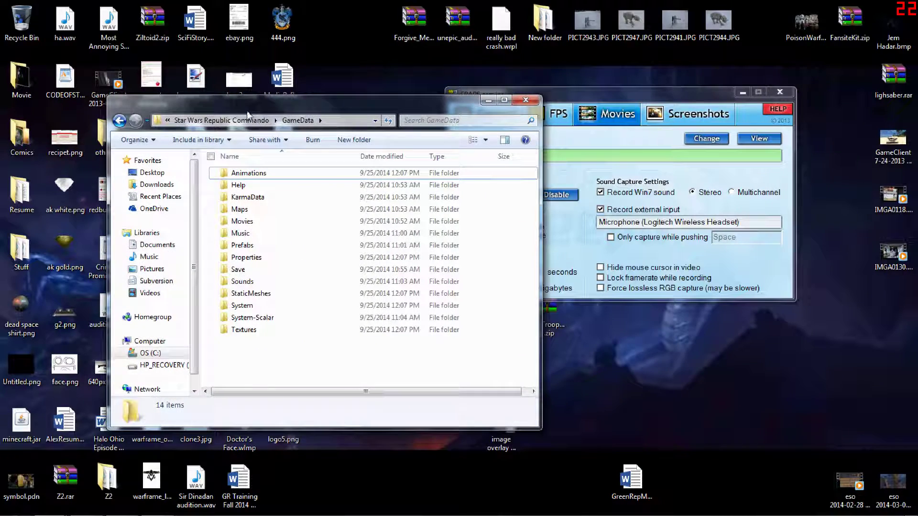
pyautogui.click(82, 506)
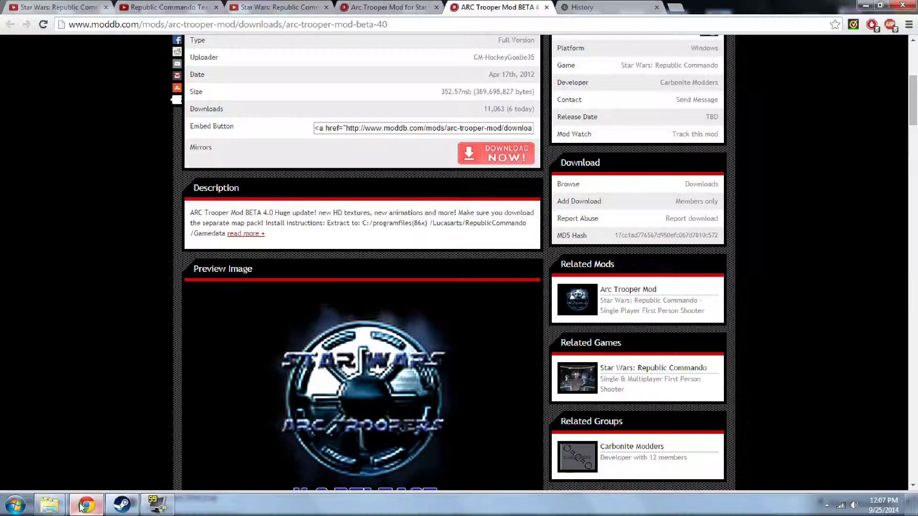
pyautogui.click(429, 6)
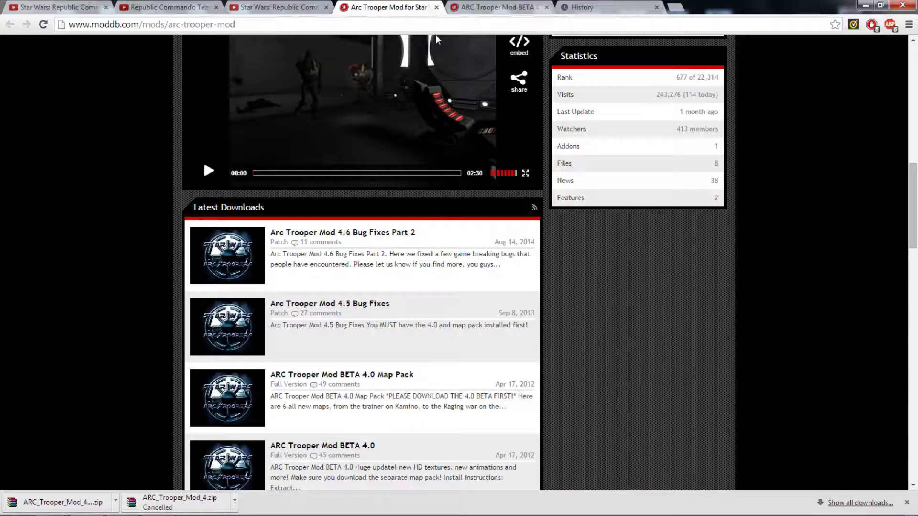
pyautogui.rightClick(363, 376)
pyautogui.click(382, 382)
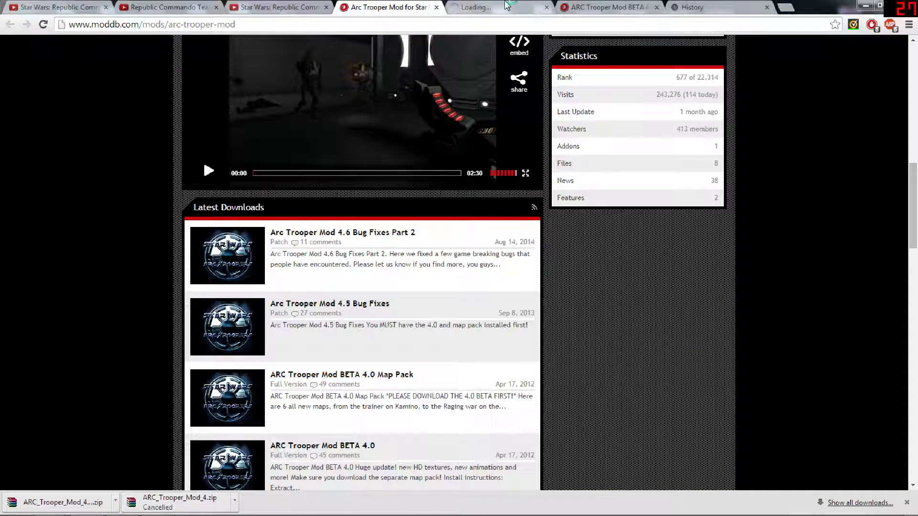
pyautogui.click(508, 6)
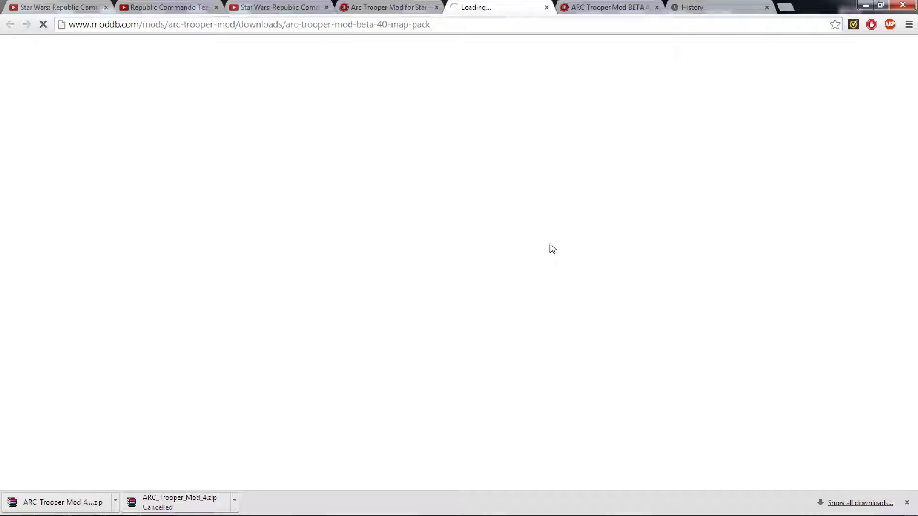
# Step: Dismiss the list of earlier downloads and return to the loaded Map Pack page
pyautogui.click(641, 6)
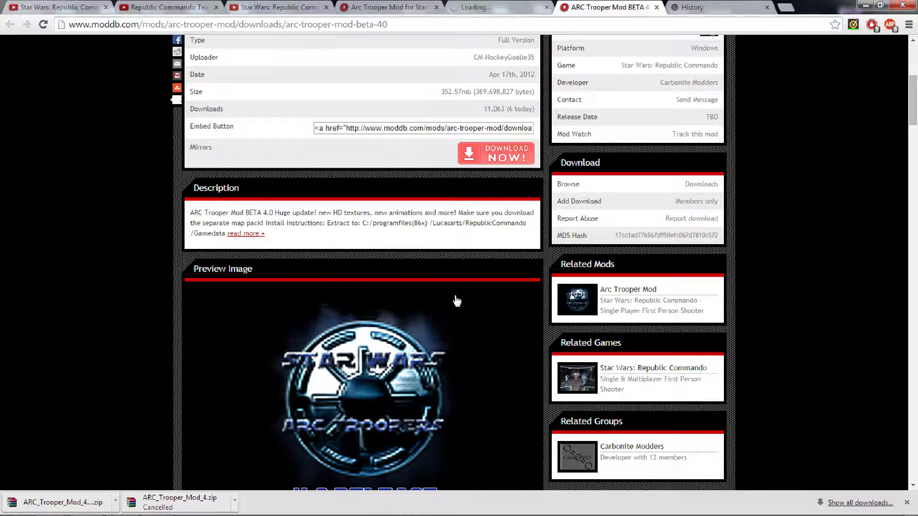
pyautogui.click(481, 6)
pyautogui.click(383, 7)
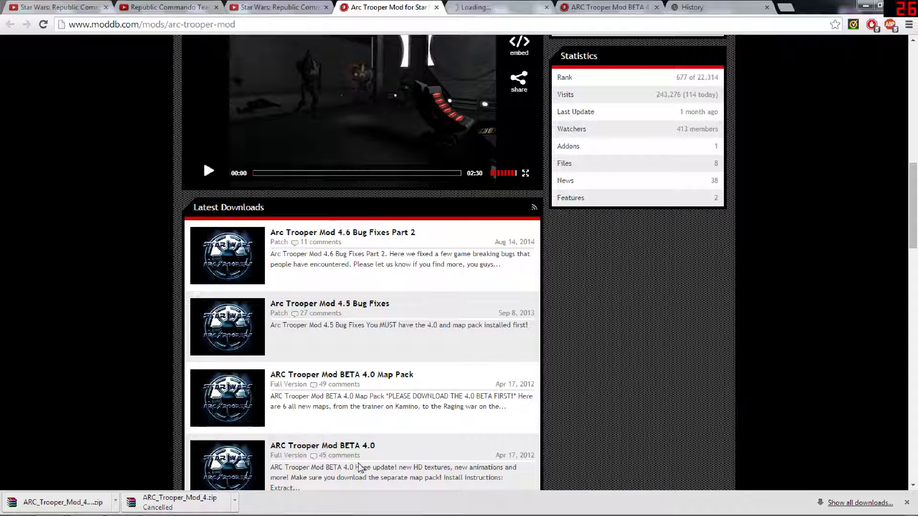
pyautogui.click(907, 504)
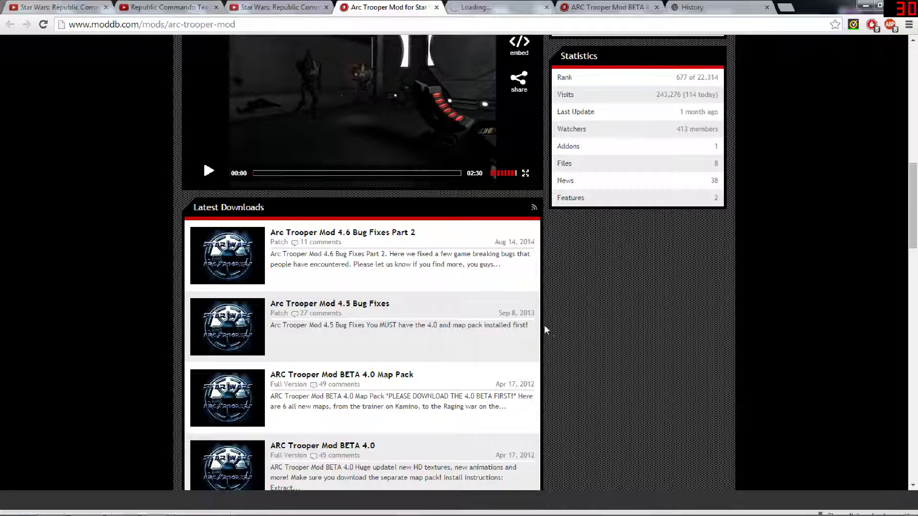
pyautogui.click(526, 6)
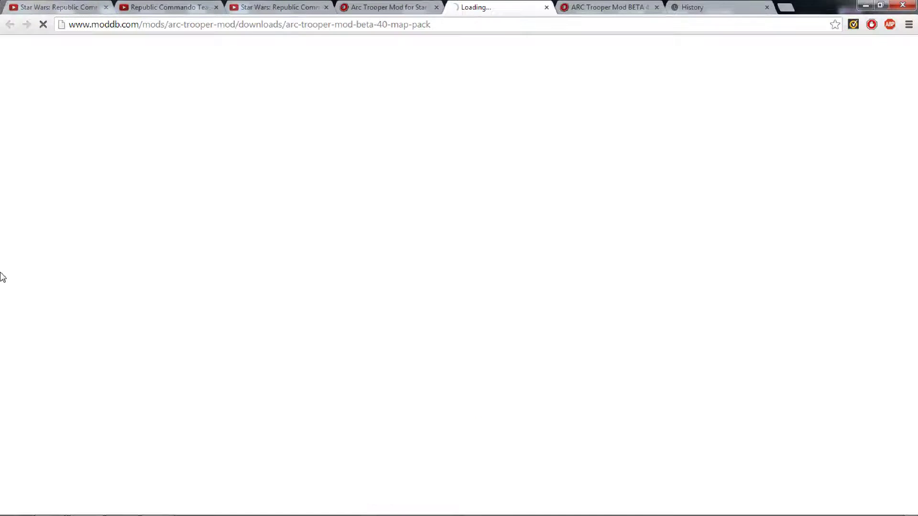
pyautogui.hotkey('ctrl', 'shift', 'Tab')
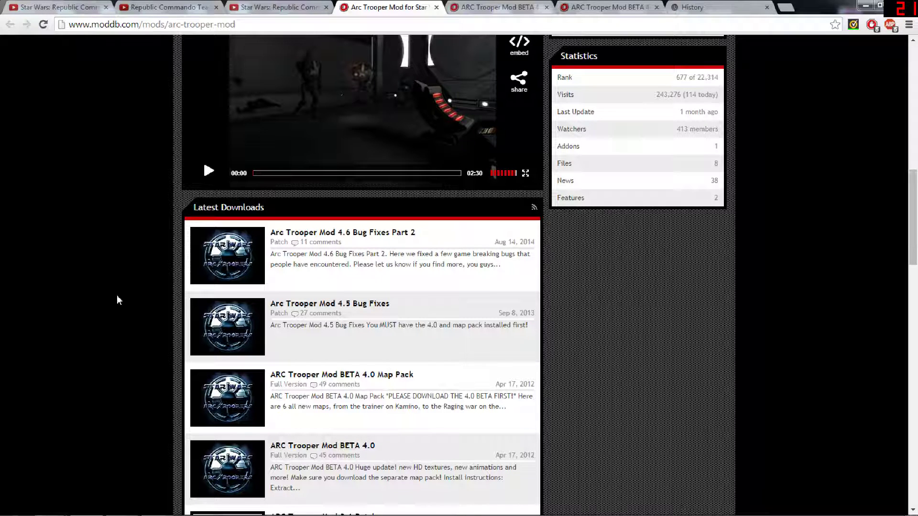
pyautogui.click(522, 9)
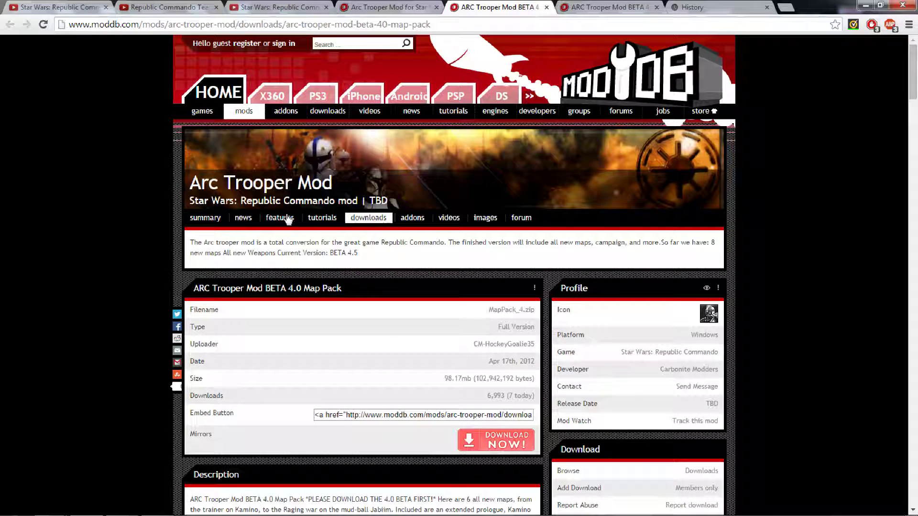
# Step: Read the map pack's extraction path and try to download MapPack_4.zip, dismissing the download pop-up
pyautogui.scroll(-1, 79, 294)
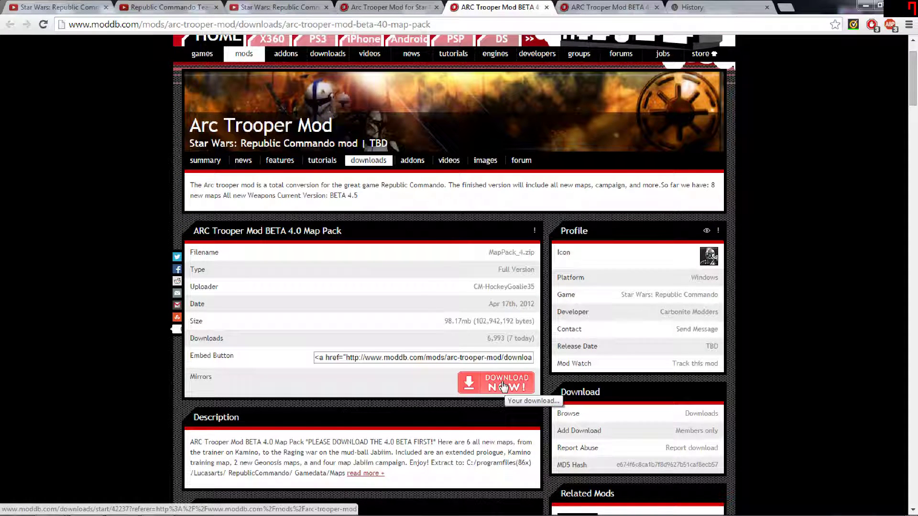
pyautogui.scroll(-1, 507, 387)
pyautogui.moveTo(432, 385); pyautogui.dragTo(318, 385)
pyautogui.click(356, 339)
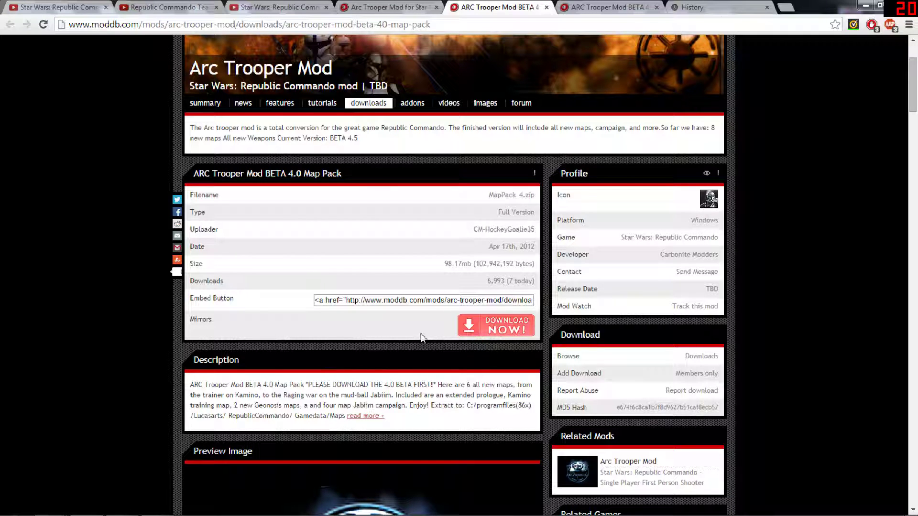
pyautogui.click(468, 330)
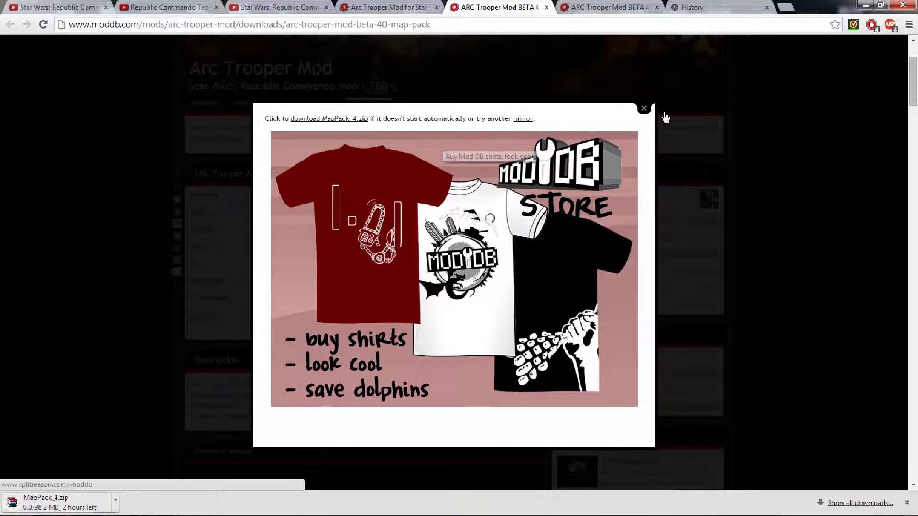
pyautogui.click(644, 109)
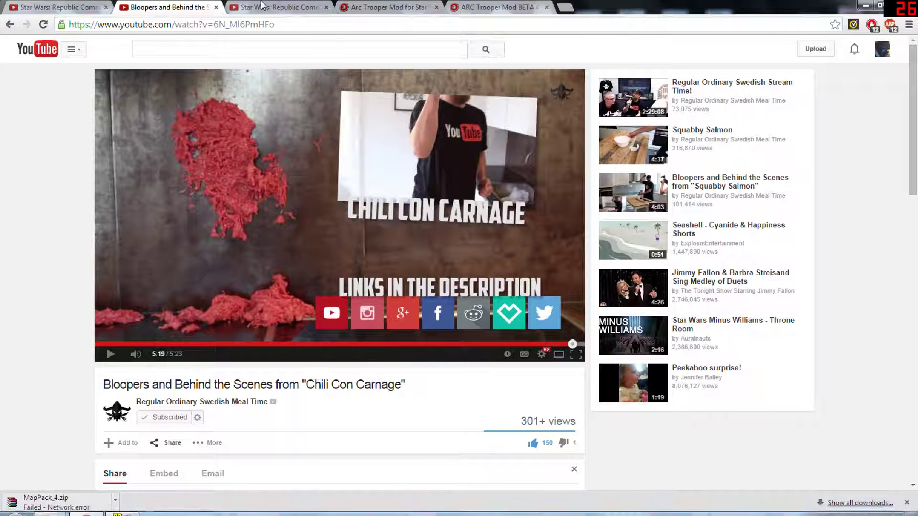
# Step: Return to the Map Pack page and start the MapPack_4.zip download again, closing the download pop-up
pyautogui.click(281, 7)
pyautogui.click(389, 6)
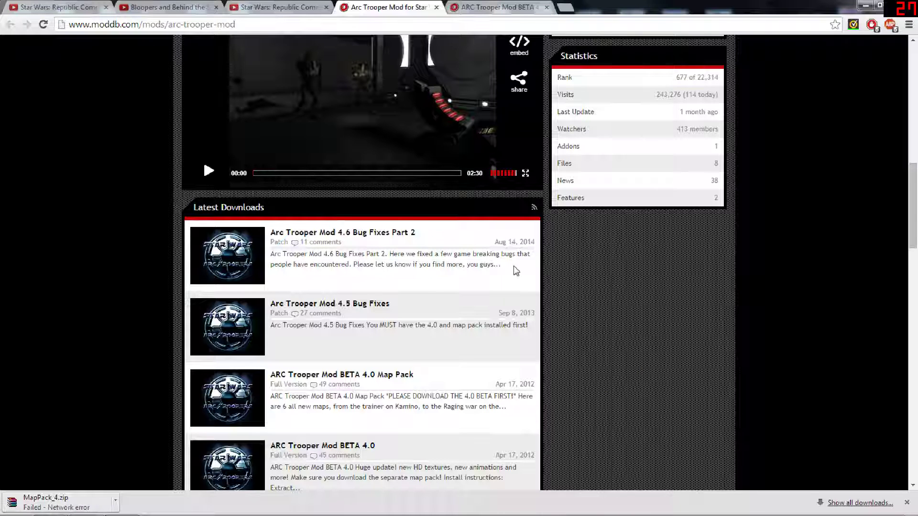
pyautogui.click(524, 7)
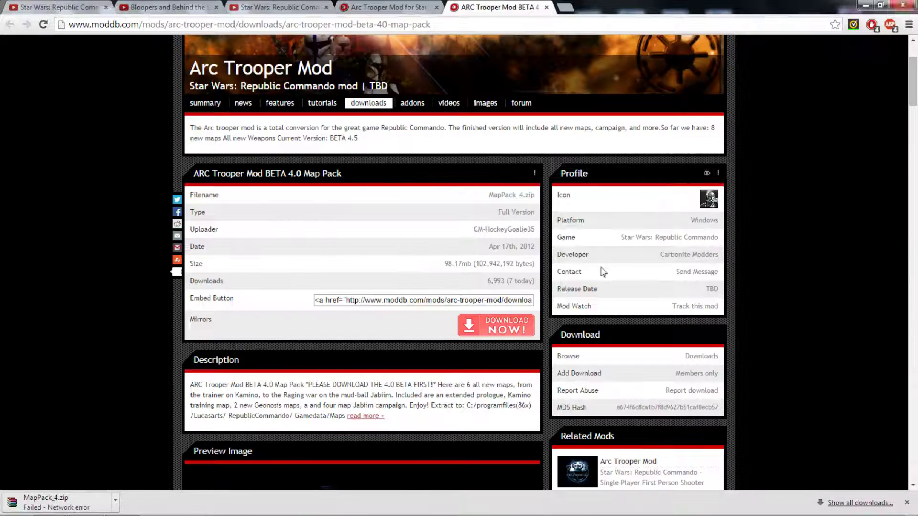
pyautogui.click(513, 326)
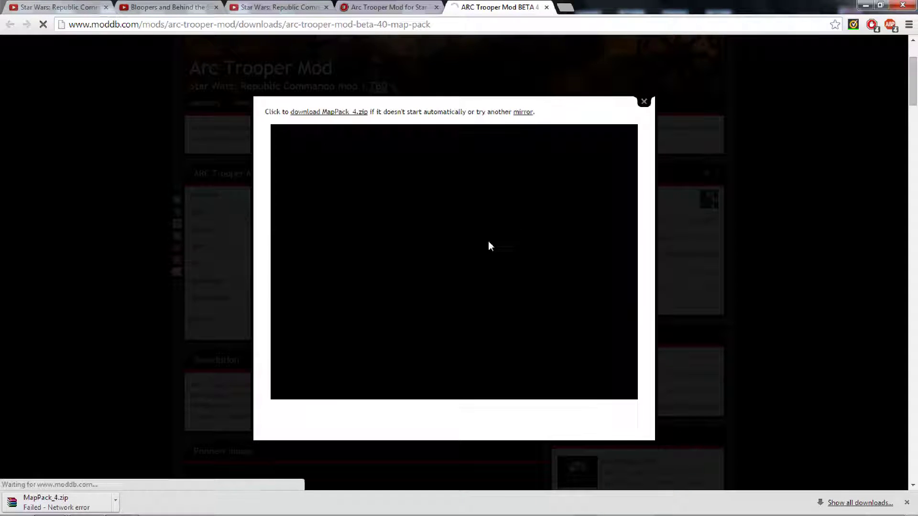
pyautogui.click(335, 115)
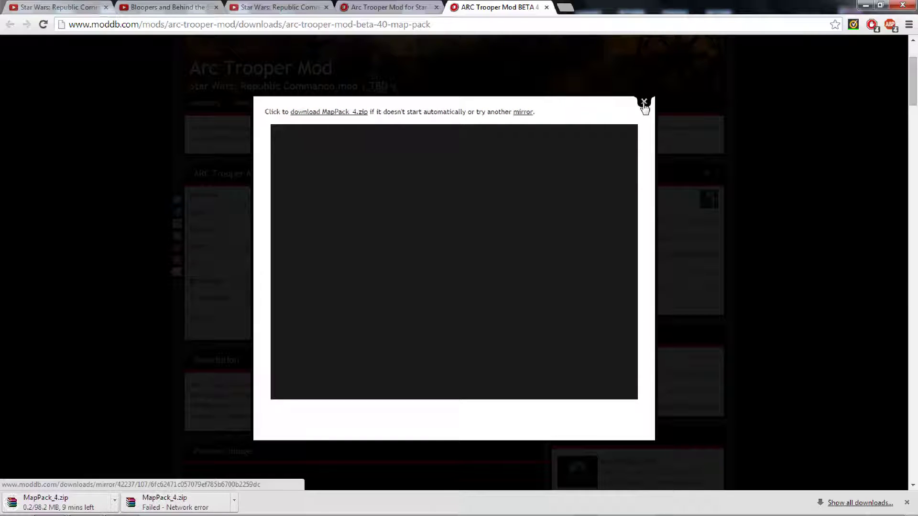
pyautogui.click(214, 289)
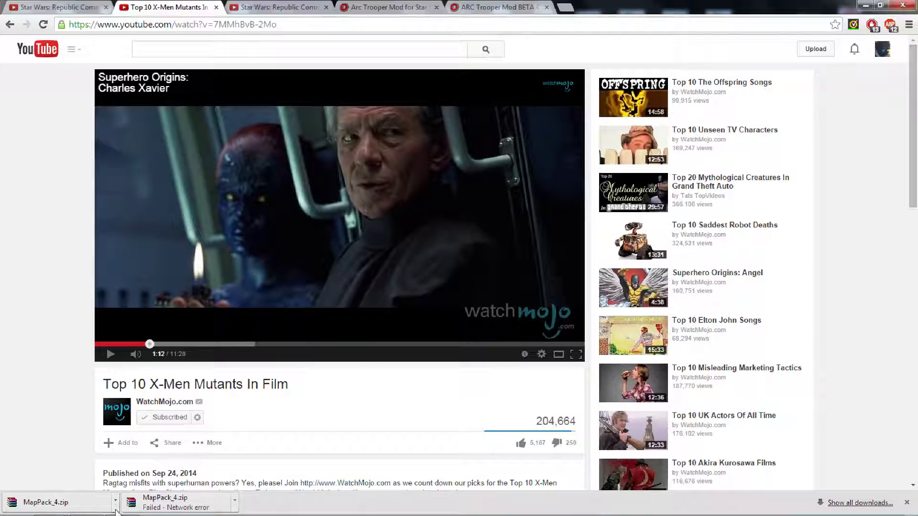
# Step: Show the downloaded MapPack_4.zip in its folder and move it to the desktop
pyautogui.click(117, 502)
pyautogui.click(154, 464)
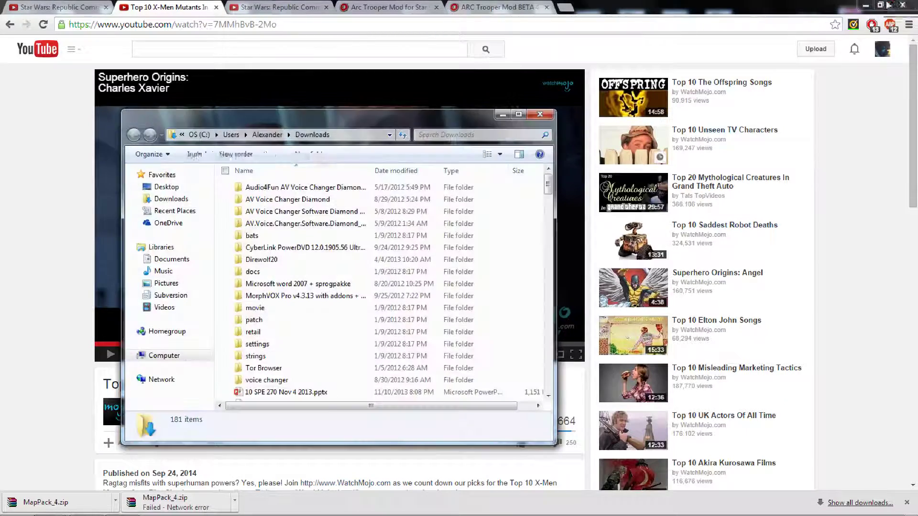
pyautogui.click(866, 5)
pyautogui.moveTo(279, 396); pyautogui.dragTo(686, 395)
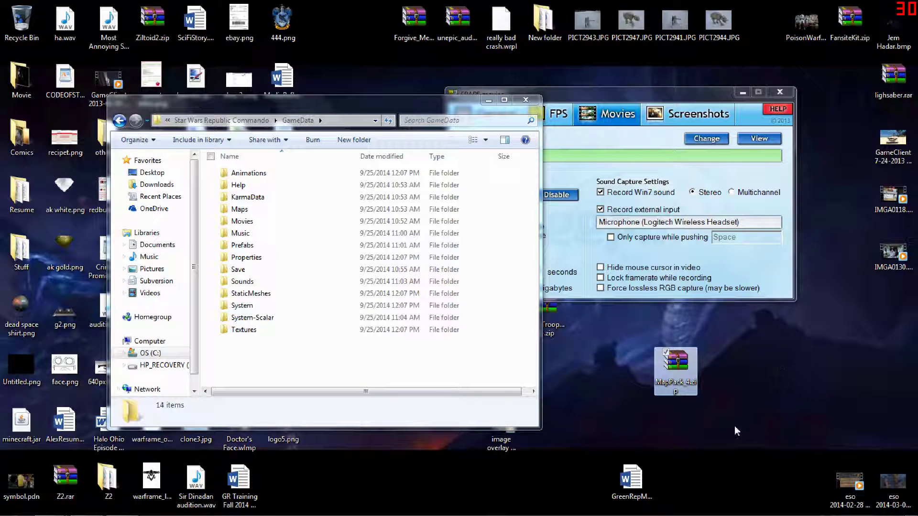
# Step: Open MapPack_4.zip in WinRAR, close the licence notice and duplicate archive windows, and place the archive beside the GameData window
pyautogui.doubleClick(687, 369)
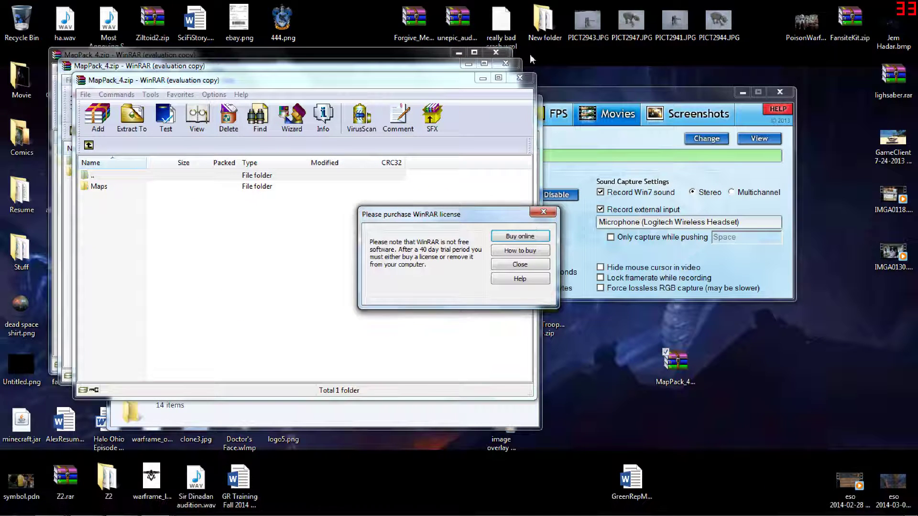
pyautogui.click(535, 212)
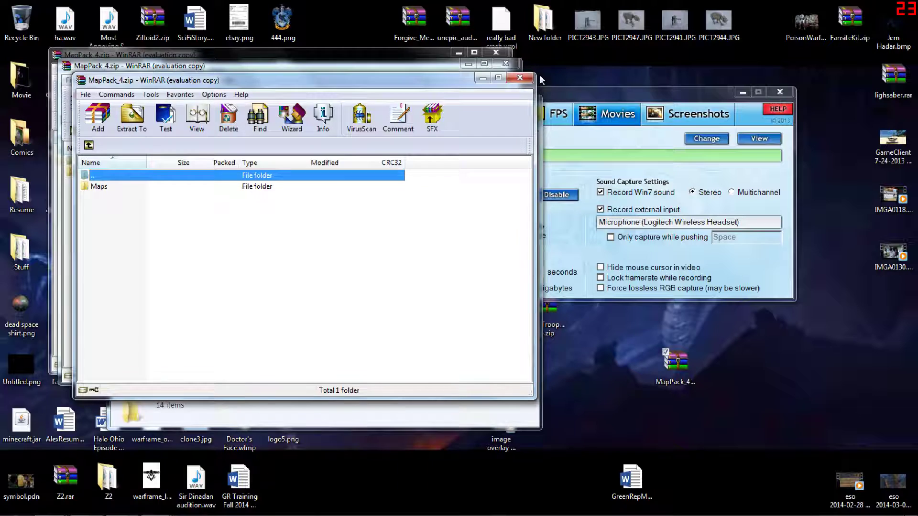
pyautogui.click(520, 78)
pyautogui.click(505, 63)
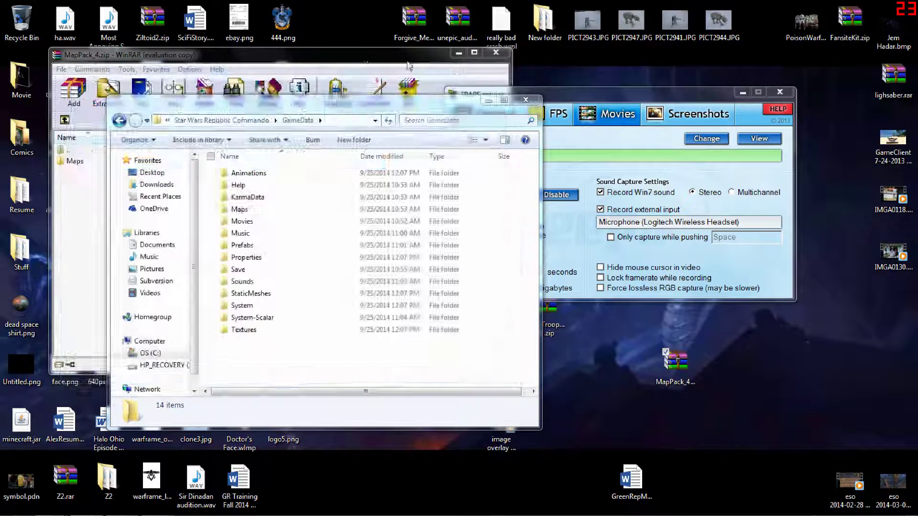
pyautogui.click(361, 58)
pyautogui.click(378, 163)
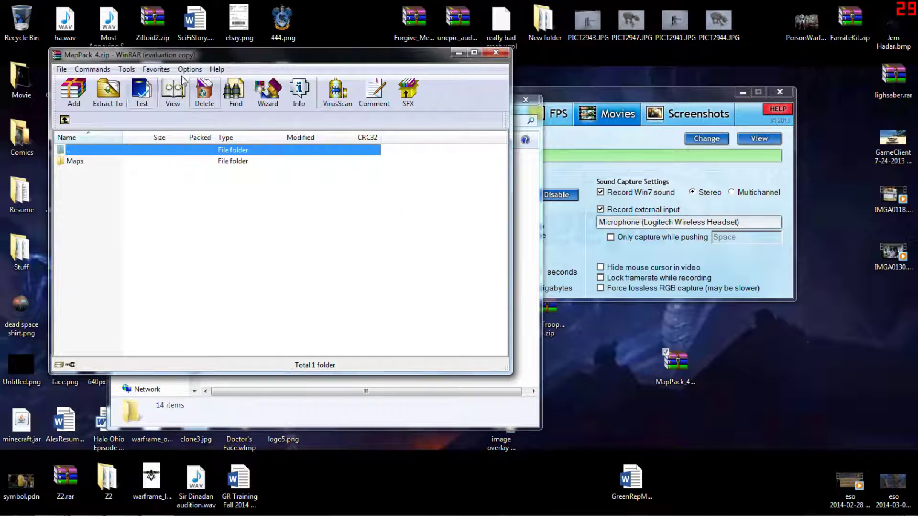
pyautogui.moveTo(221, 63); pyautogui.dragTo(597, 88)
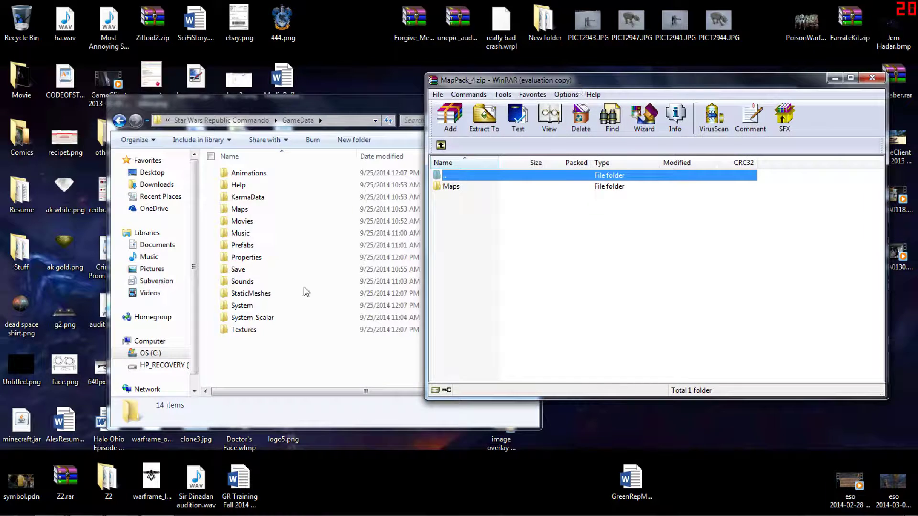
# Step: Extract the archive's Maps folder into GameData, merging it and replacing all conflicting files, and close the archive
pyautogui.click(455, 188)
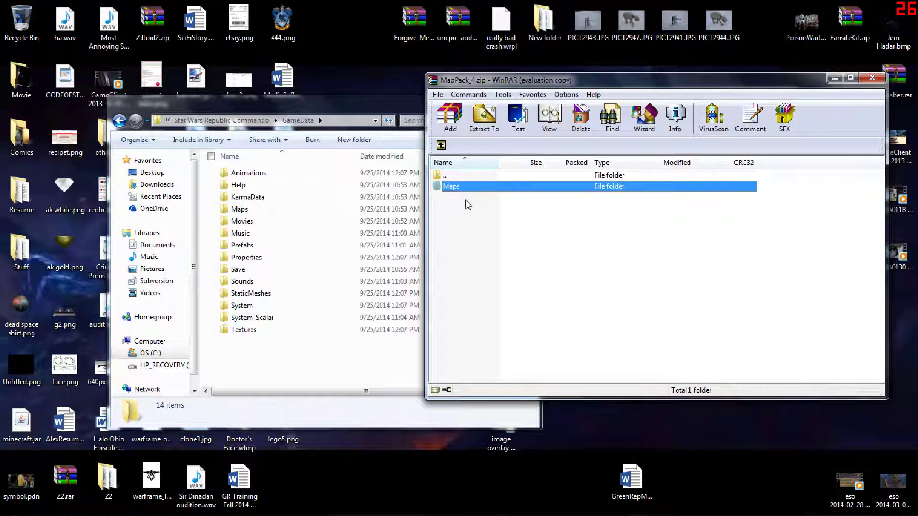
pyautogui.moveTo(298, 366); pyautogui.dragTo(317, 365)
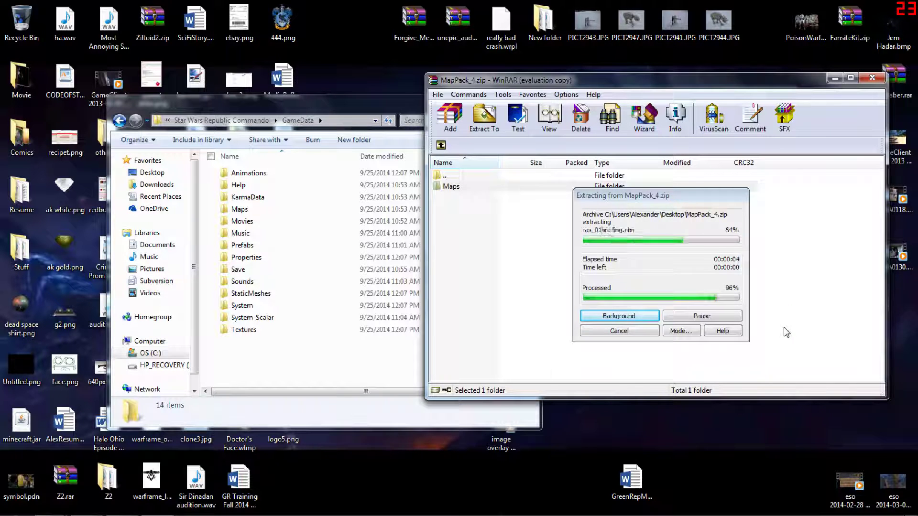
pyautogui.click(522, 378)
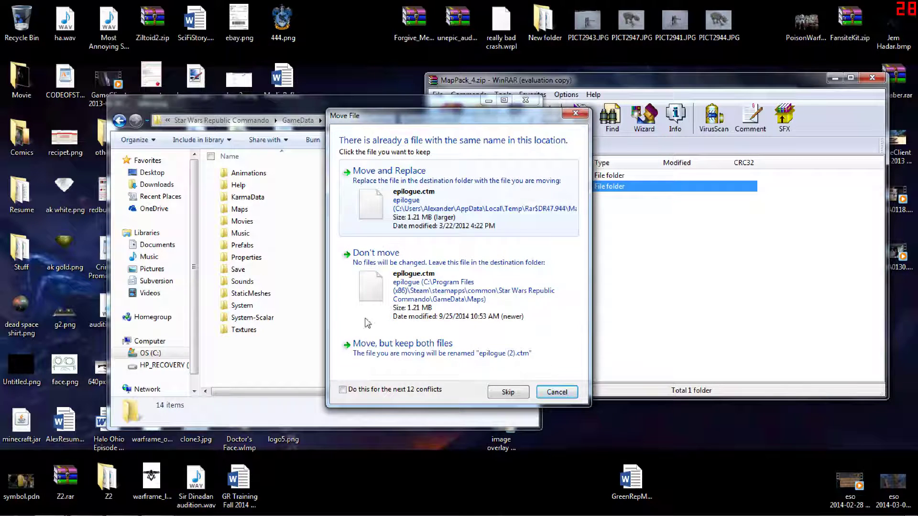
pyautogui.click(343, 389)
pyautogui.click(400, 220)
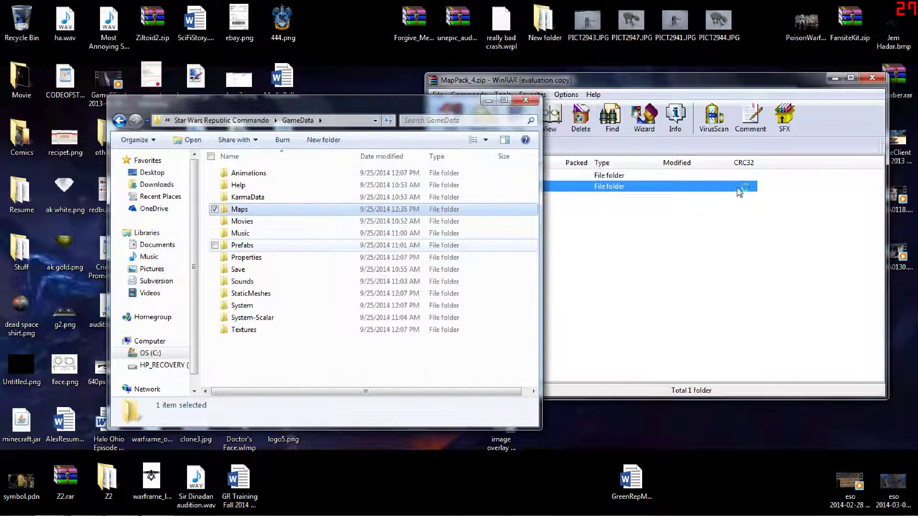
pyautogui.click(873, 79)
pyautogui.click(610, 351)
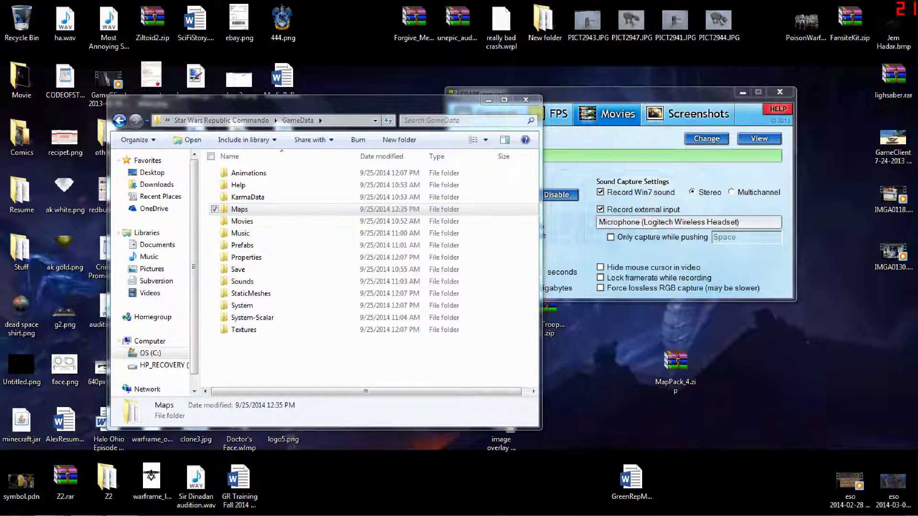
# Step: Switch back to the browser and open the Arc Trooper Mod 4.5 Bug Fixes page in a new tab
pyautogui.click(86, 506)
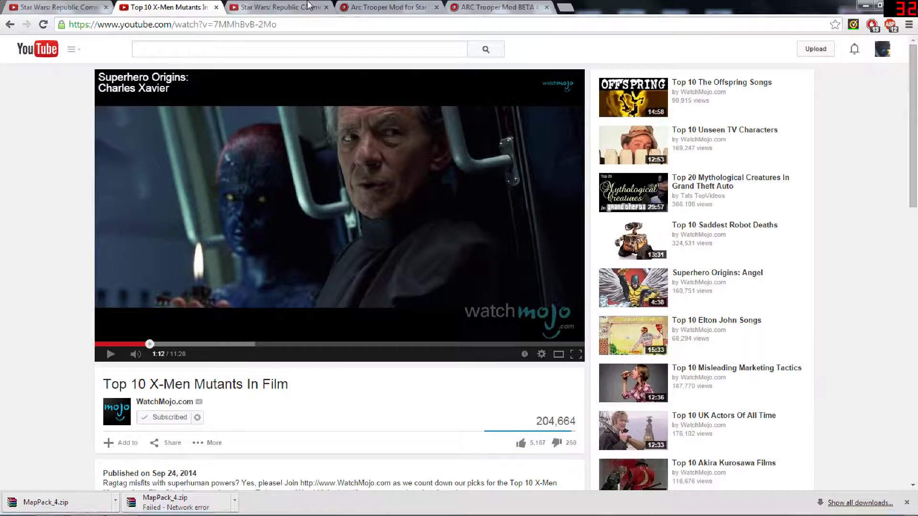
pyautogui.click(388, 7)
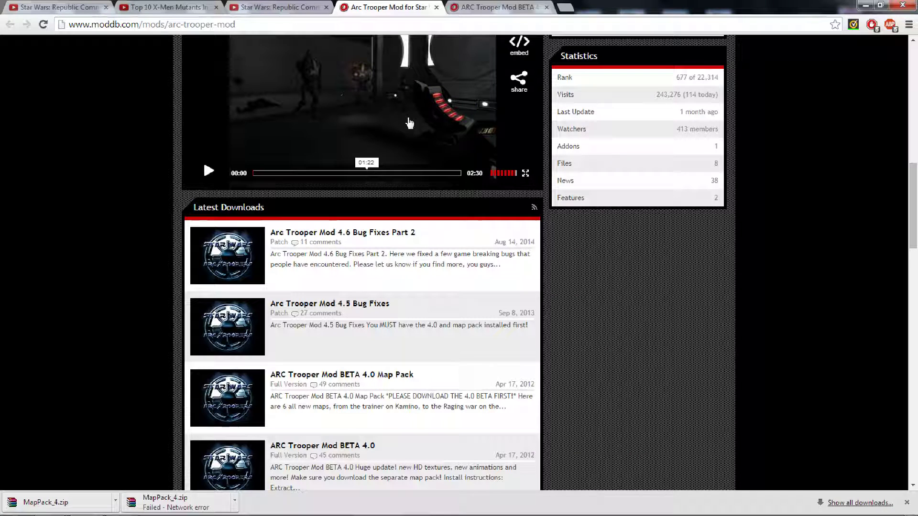
pyautogui.rightClick(366, 304)
pyautogui.click(383, 310)
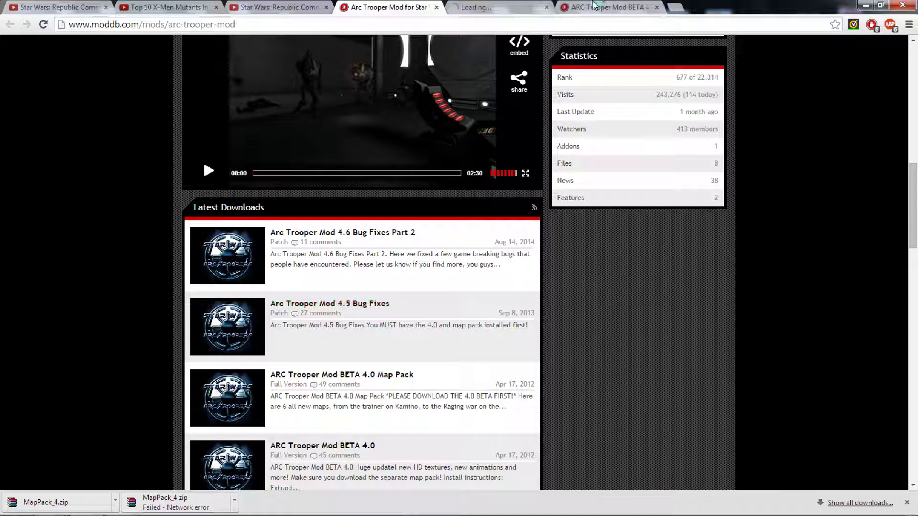
# Step: Close the ARC Trooper Mod BETA 4.0 Map Pack page and dismiss the browser's list of recent downloads
pyautogui.click(592, 7)
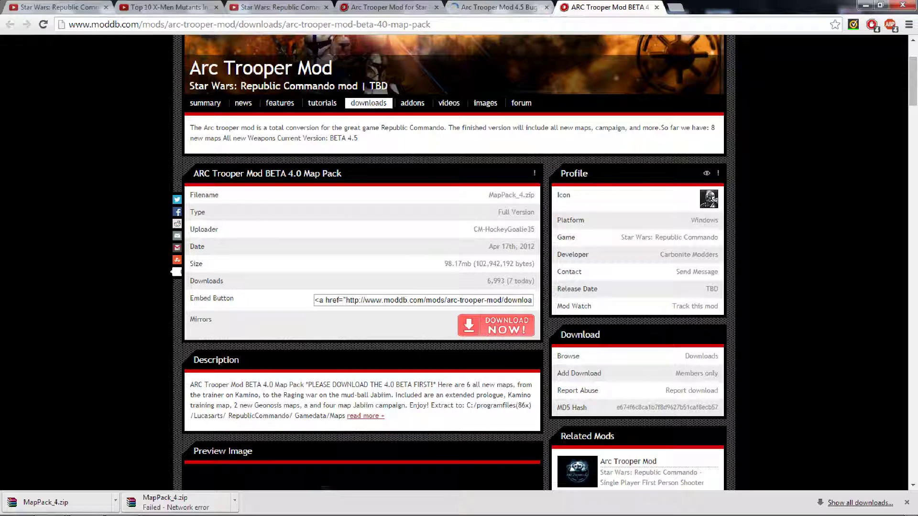
pyautogui.click(657, 7)
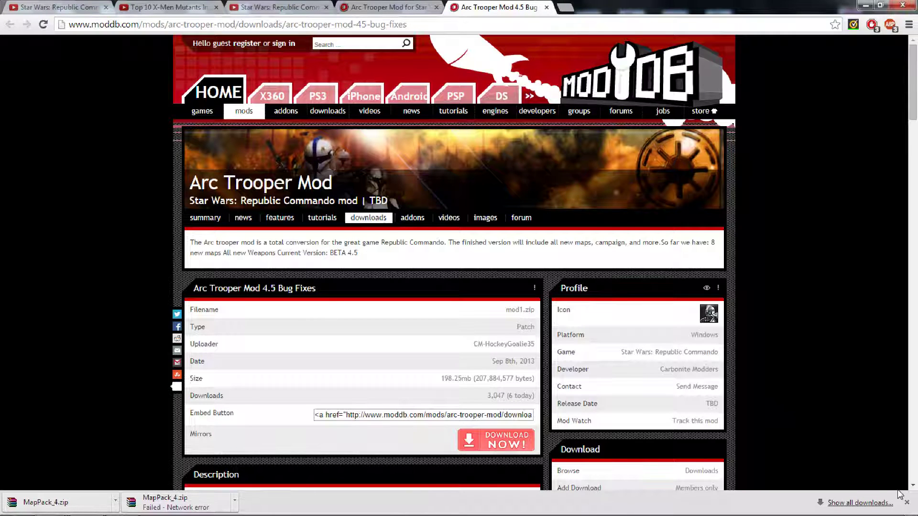
pyautogui.click(907, 505)
# Step: Start the mod1.zip download from the Arc Trooper Mod 4.5 Bug Fixes page and close the download pop-up
pyautogui.scroll(-3, 797, 433)
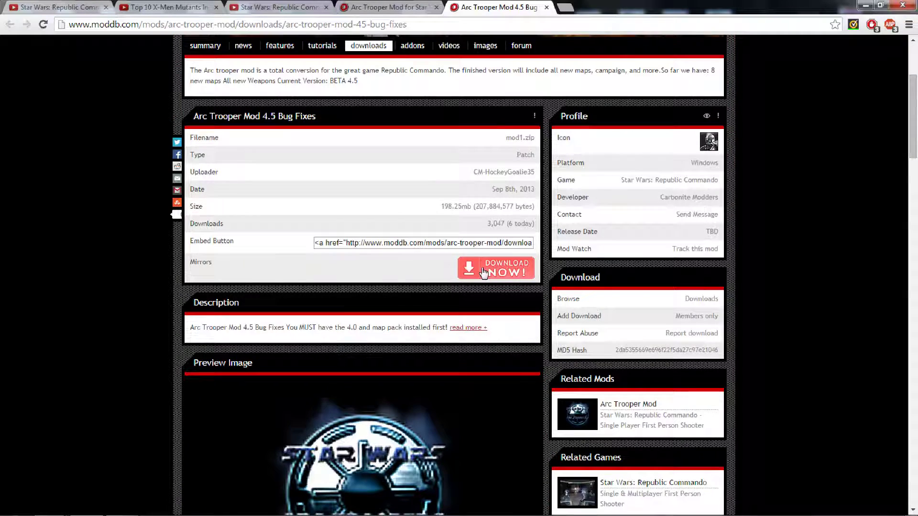
pyautogui.click(484, 271)
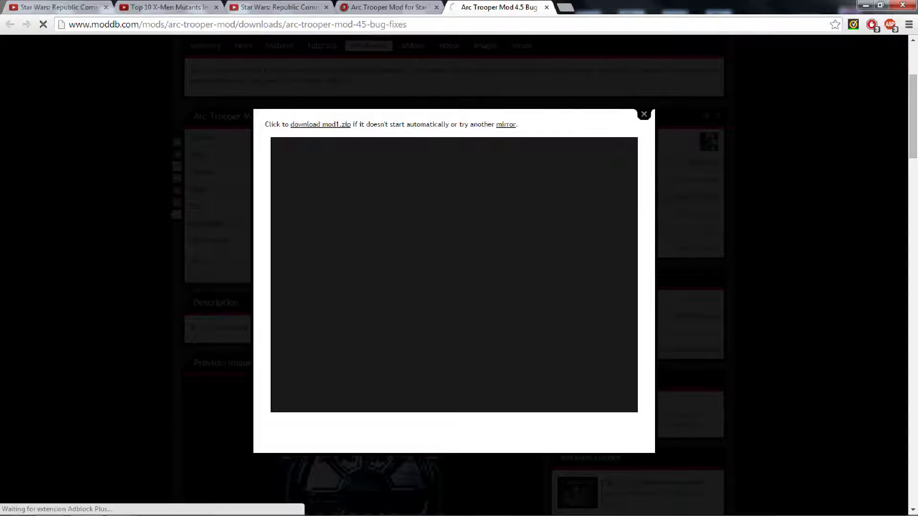
pyautogui.click(341, 125)
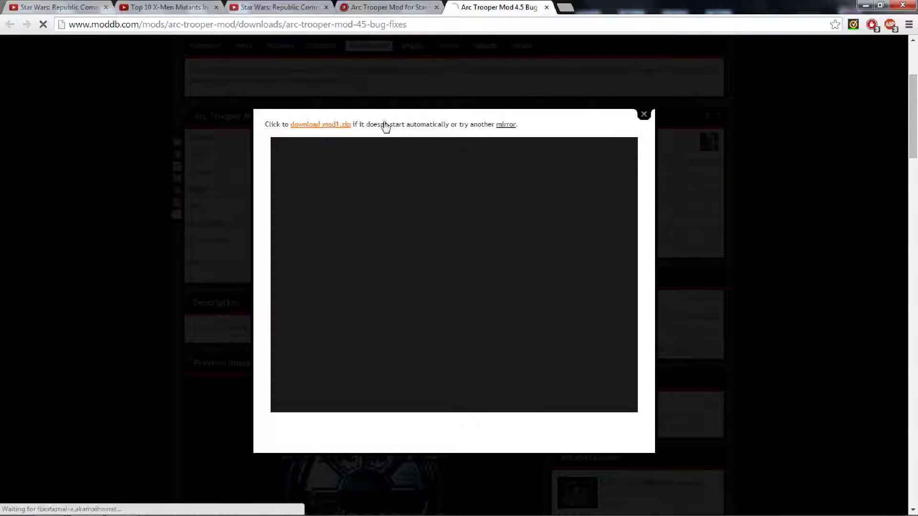
pyautogui.click(644, 114)
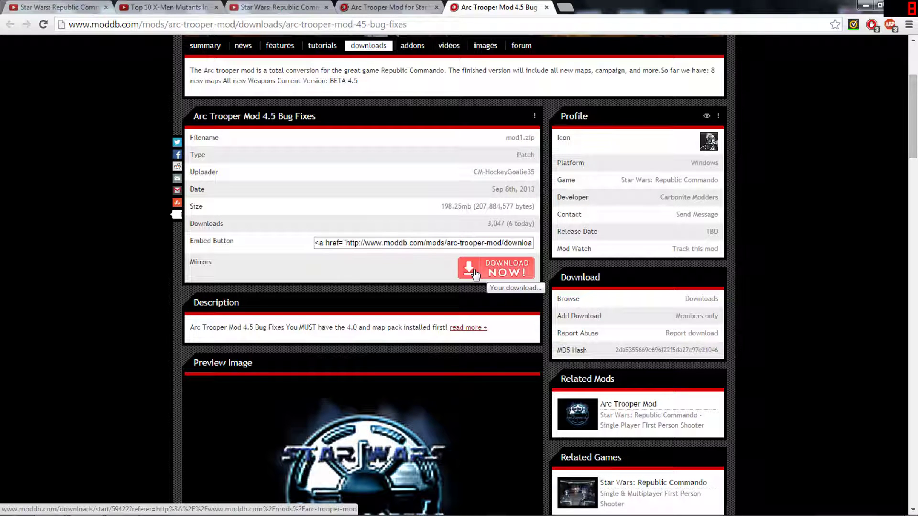
pyautogui.click(509, 274)
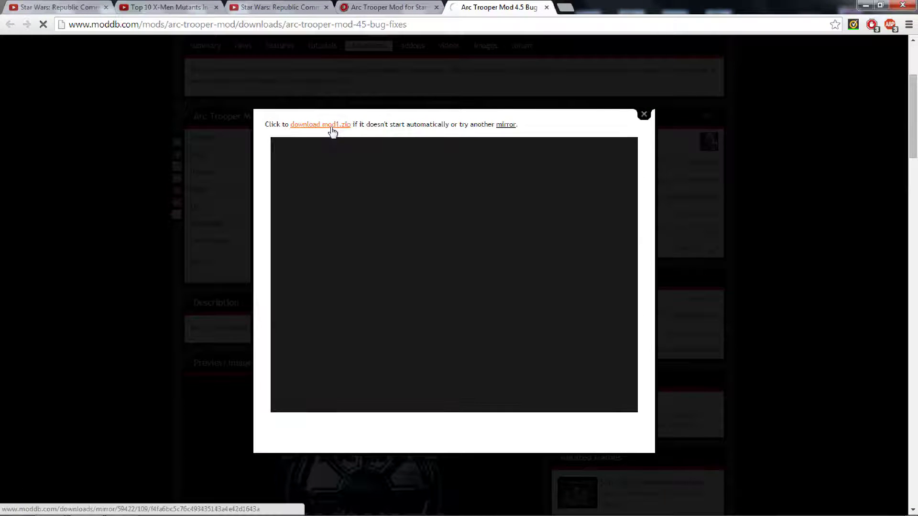
pyautogui.click(332, 130)
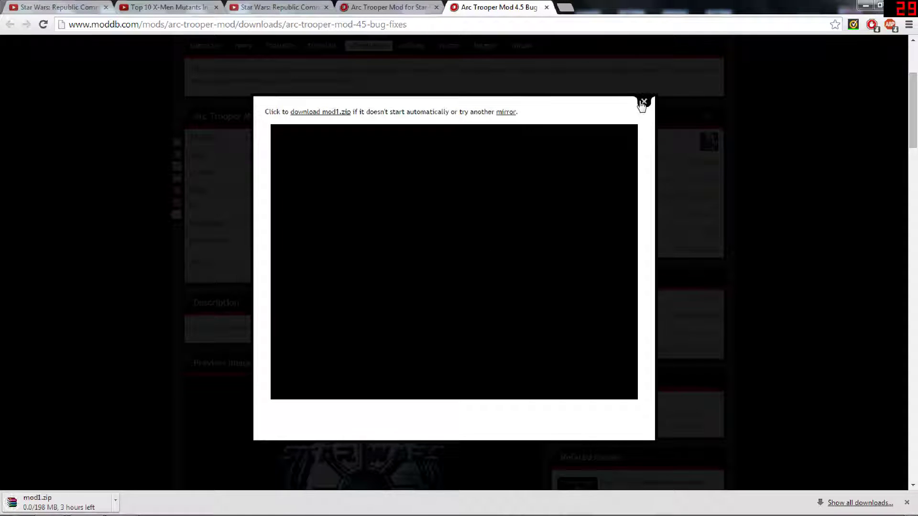
pyautogui.click(643, 102)
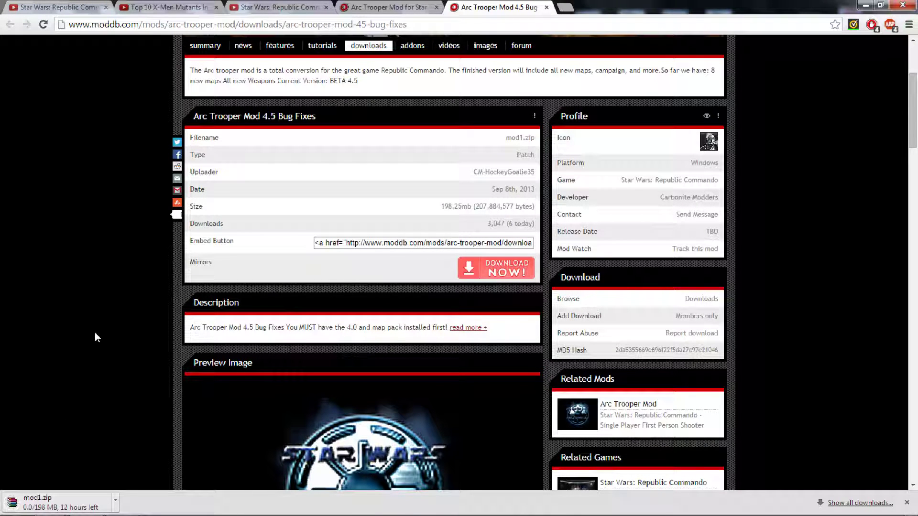
# Step: Show the downloaded mod1.zip in its folder, move it to the desktop beside MapPack_4.zip, and close the Downloads folder
pyautogui.hotkey('ctrl', '2')
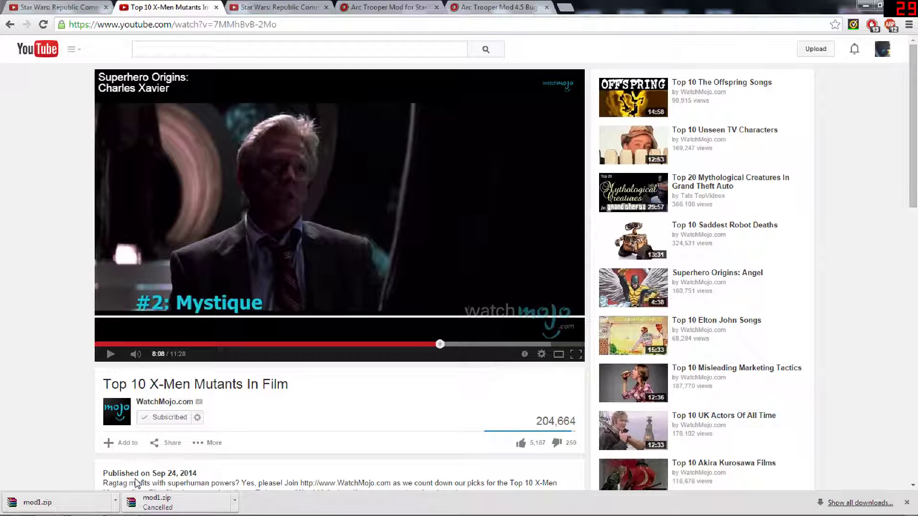
pyautogui.click(116, 500)
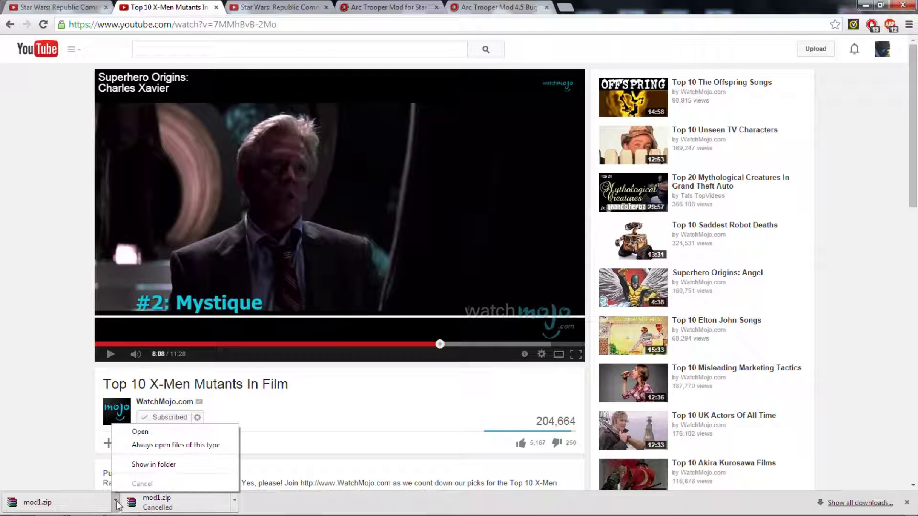
pyautogui.click(144, 464)
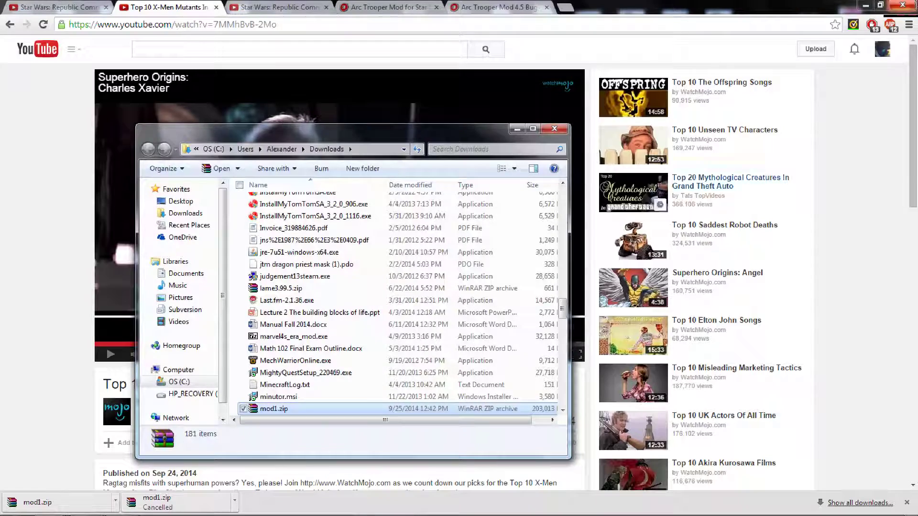
pyautogui.click(863, 5)
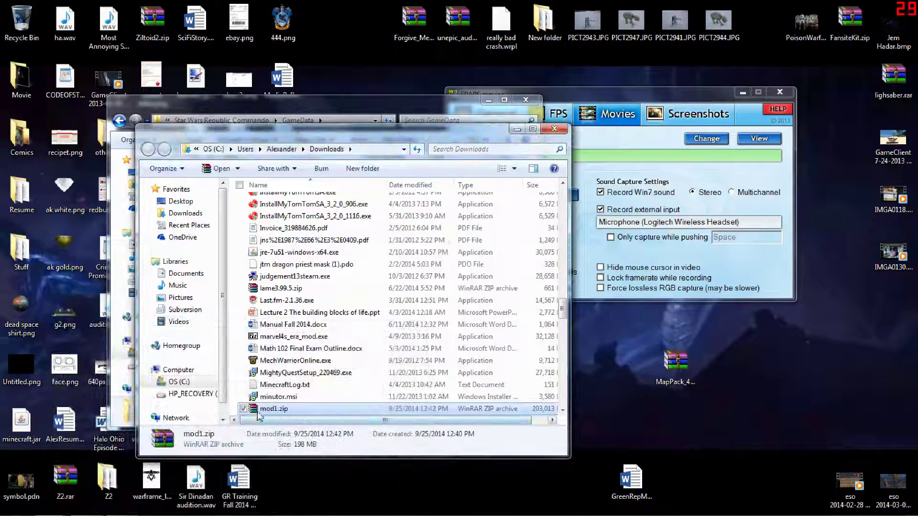
pyautogui.moveTo(352, 415); pyautogui.dragTo(626, 409)
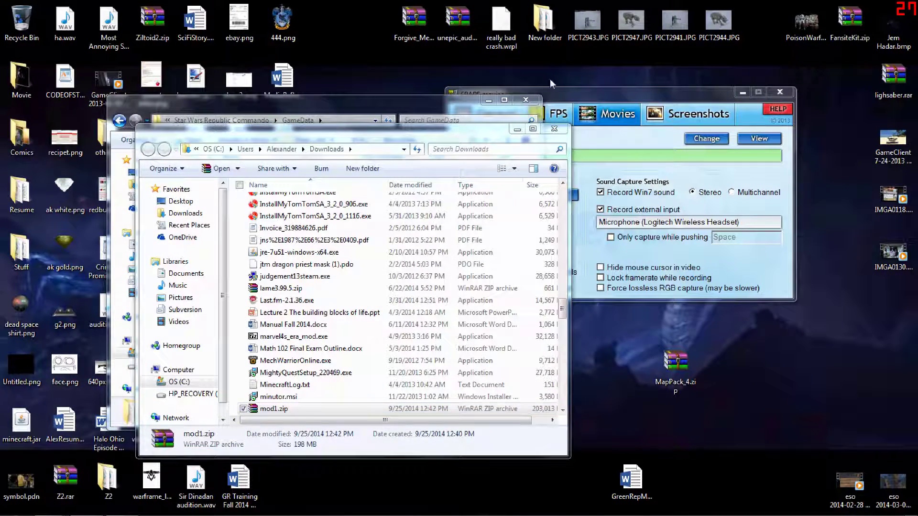
pyautogui.click(555, 129)
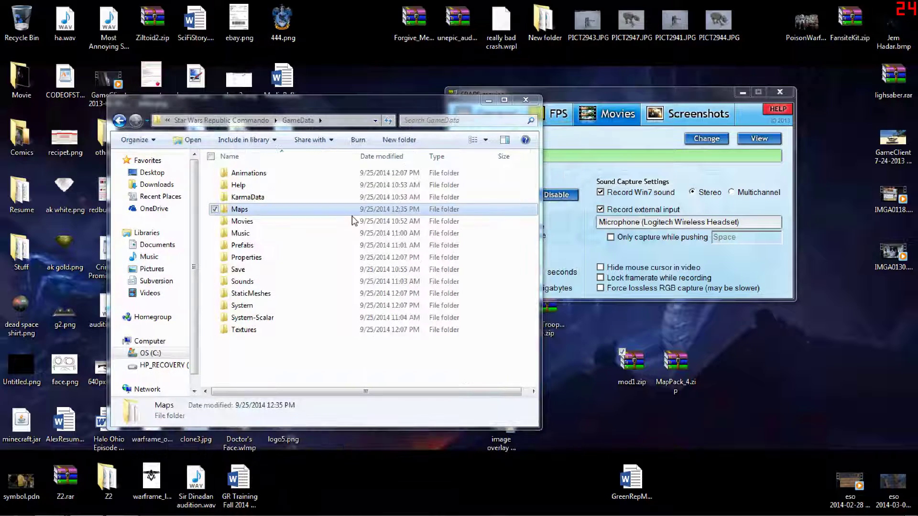
# Step: Open mod1.zip in WinRAR, close the licence notice, and go into the archive's mod folder
pyautogui.doubleClick(632, 368)
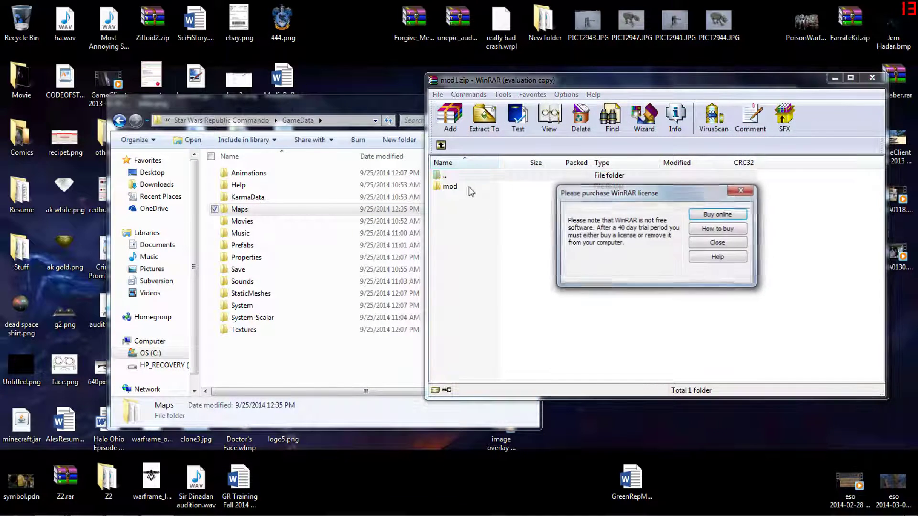
pyautogui.click(737, 210)
pyautogui.doubleClick(447, 187)
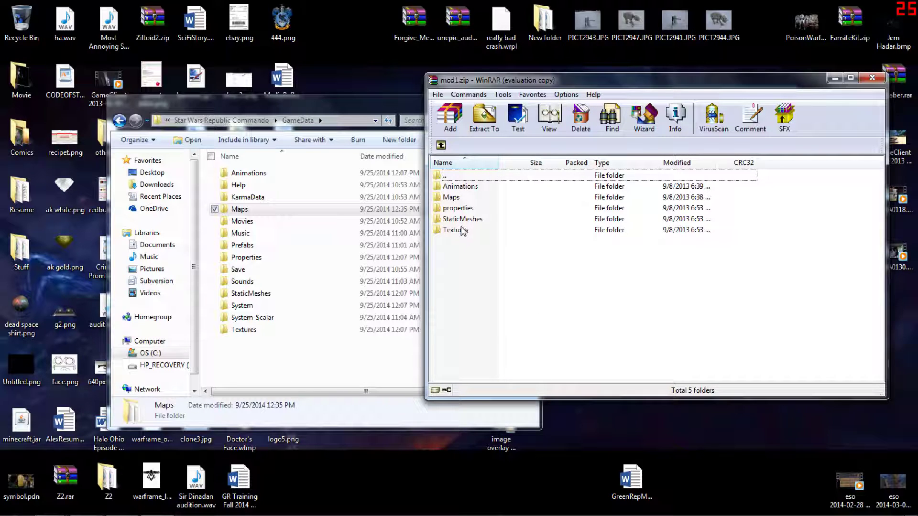
# Step: Extract the archive's five folders into GameData, merging all folders and replacing all conflicting files, and close the archive
pyautogui.moveTo(530, 287); pyautogui.dragTo(346, 359)
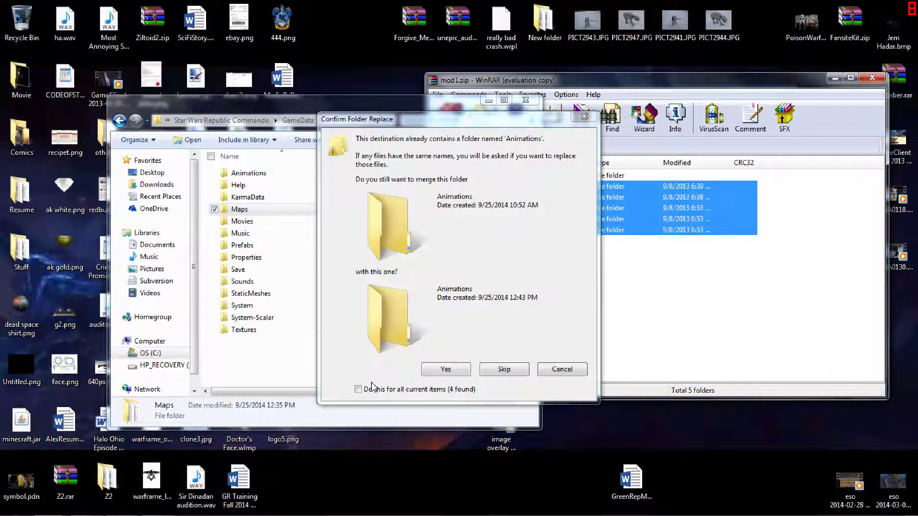
pyautogui.click(358, 390)
pyautogui.click(442, 370)
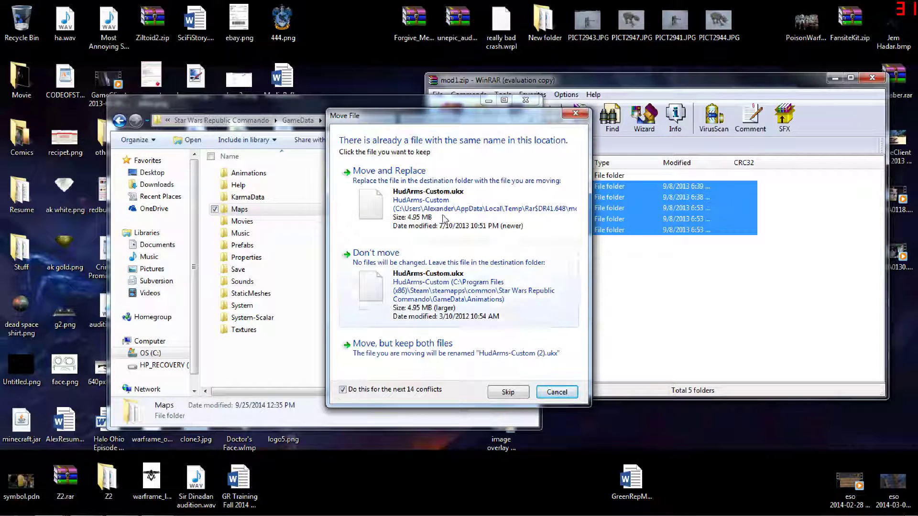
pyautogui.click(443, 229)
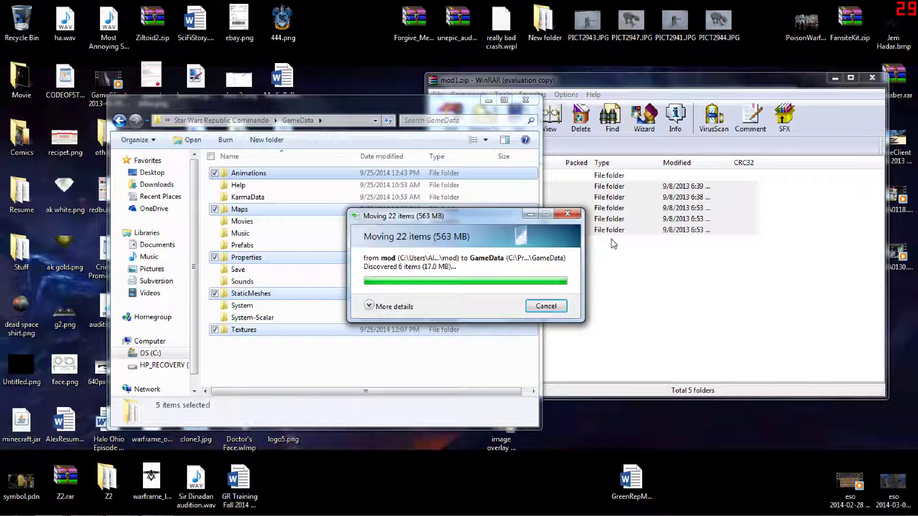
pyautogui.click(478, 376)
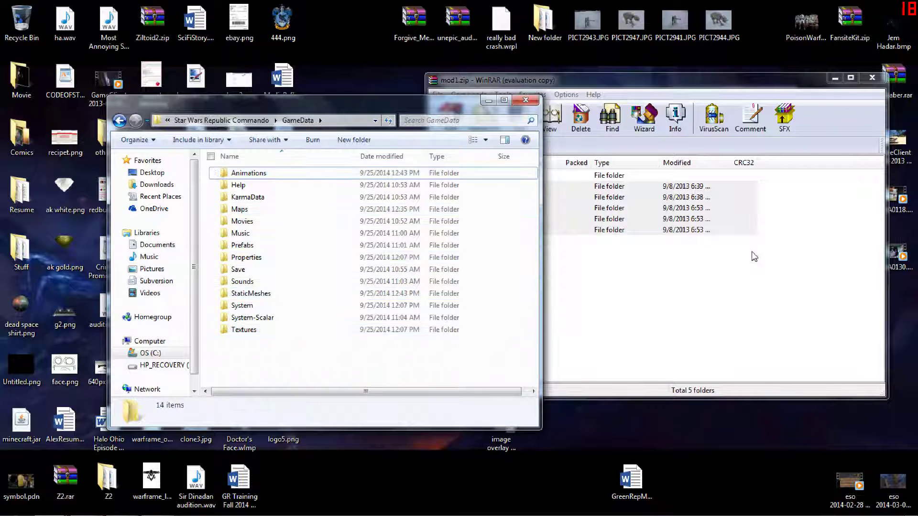
pyautogui.click(872, 77)
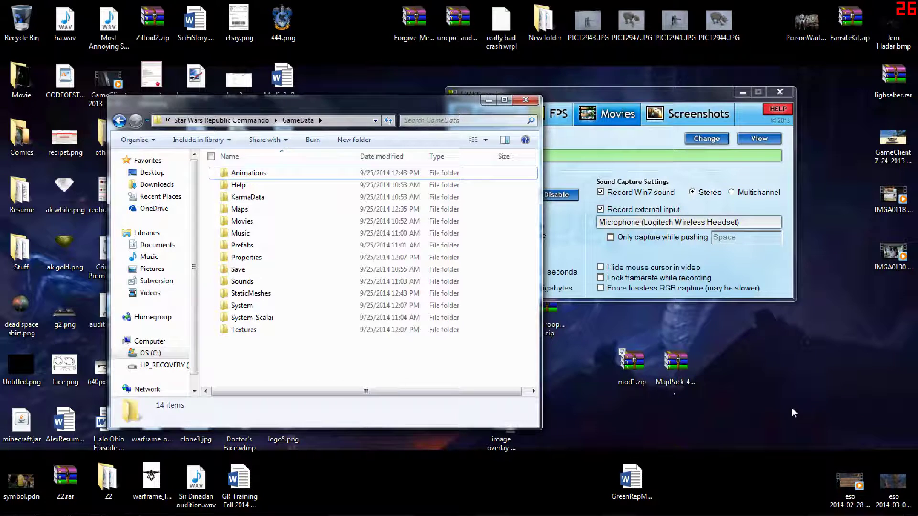
pyautogui.click(792, 410)
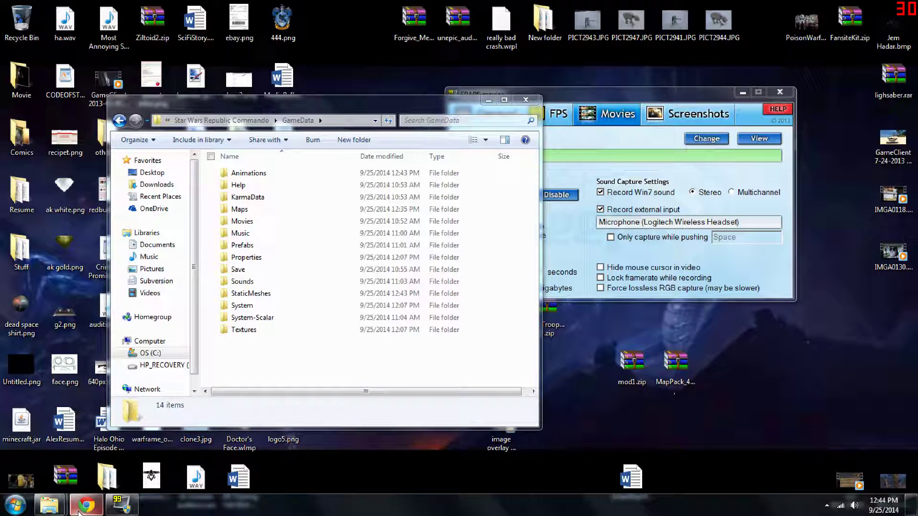
# Step: Switch back to the Chrome browser and close the Arc Trooper Mod 4.5 Bug Fixes page
pyautogui.click(87, 505)
pyautogui.click(541, 10)
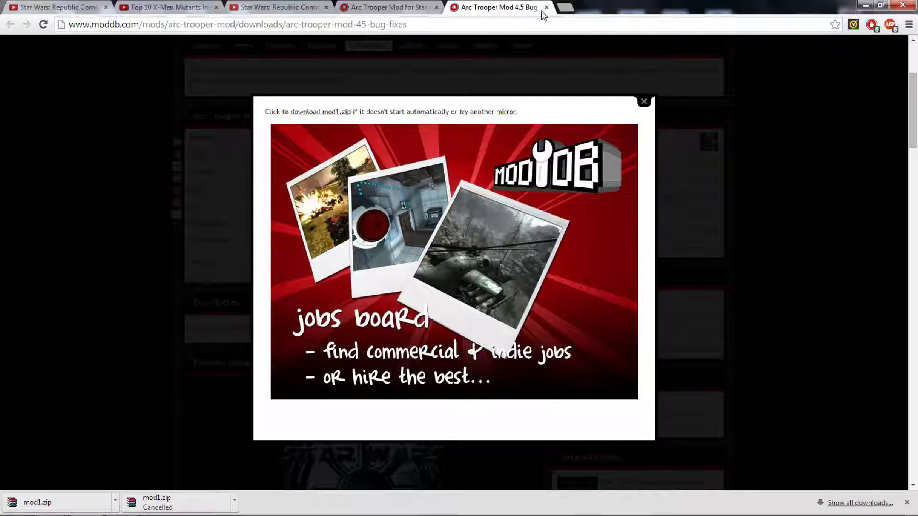
pyautogui.hotkey('ctrl', 'w')
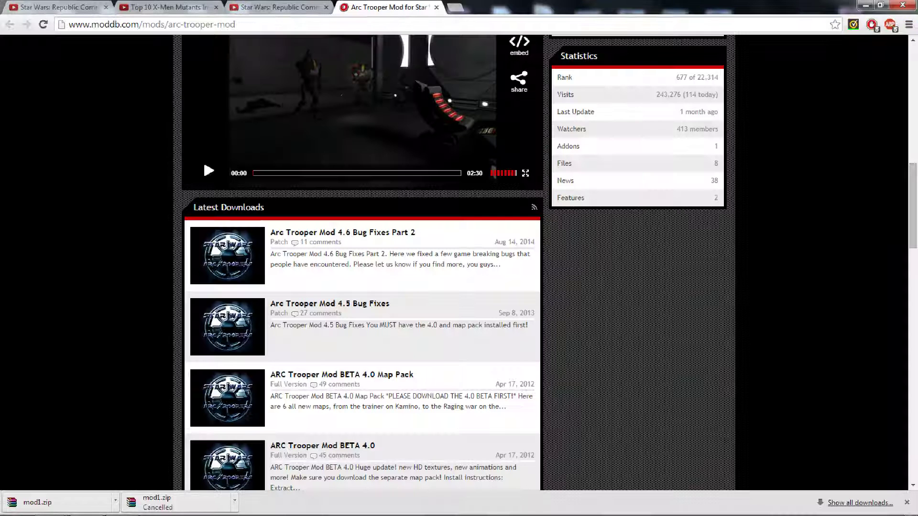
# Step: Open the Arc Trooper Mod 4.6 Bug Fixes Part 2 page in a new tab and dismiss the recent downloads list
pyautogui.rightClick(393, 234)
pyautogui.click(420, 242)
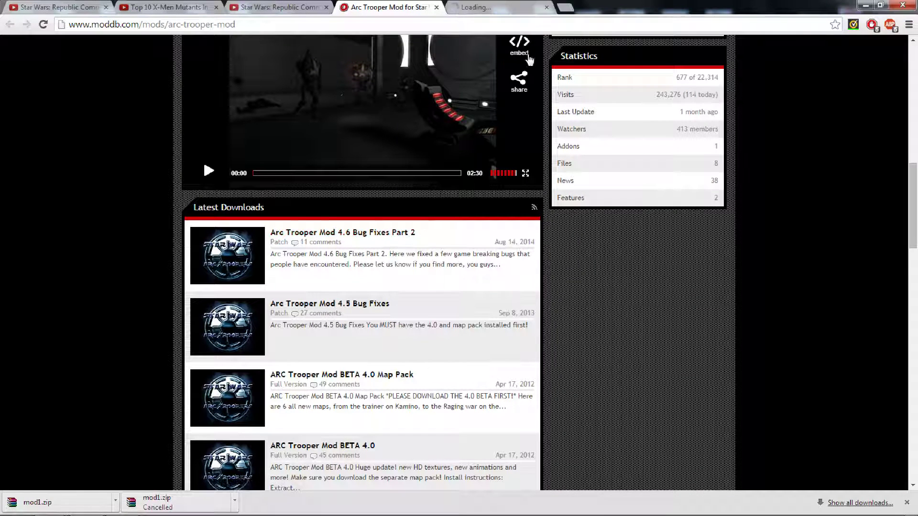
pyautogui.click(499, 6)
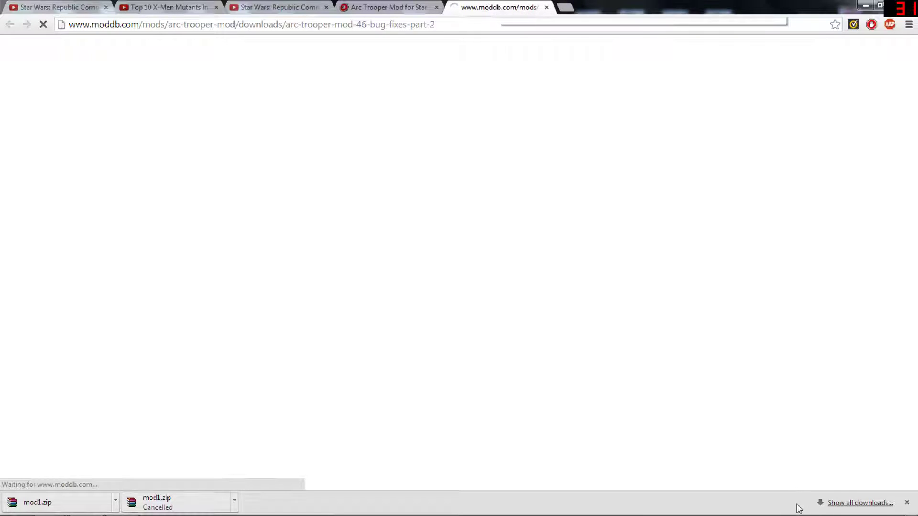
pyautogui.click(906, 500)
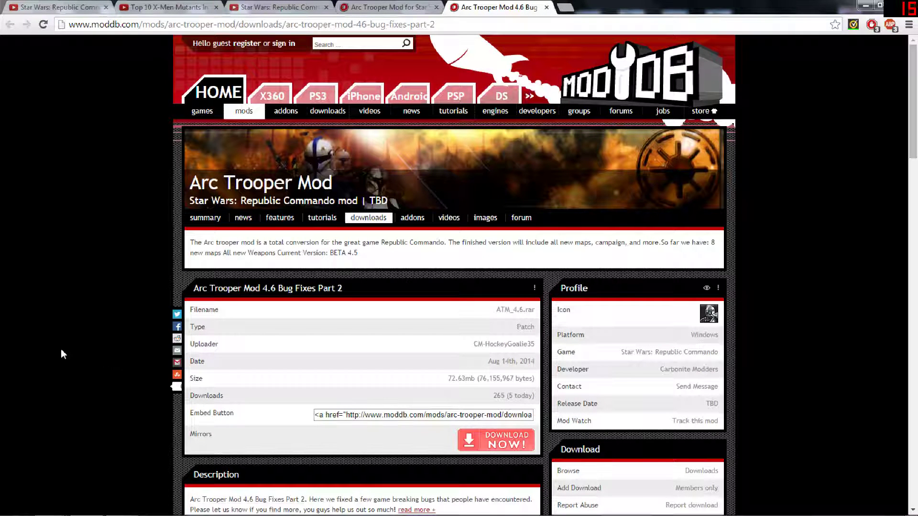
# Step: Download ATM_4.6.rar from the 4.6 Bug Fixes Part 2 page through GameFront, completing its survey question
pyautogui.scroll(-3, 77, 266)
pyautogui.scroll(3, 79, 273)
pyautogui.click(497, 381)
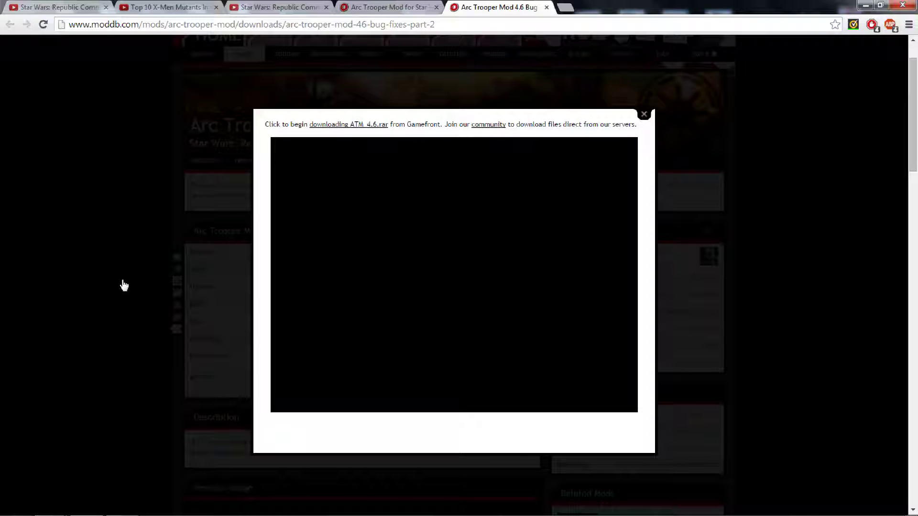
pyautogui.click(355, 128)
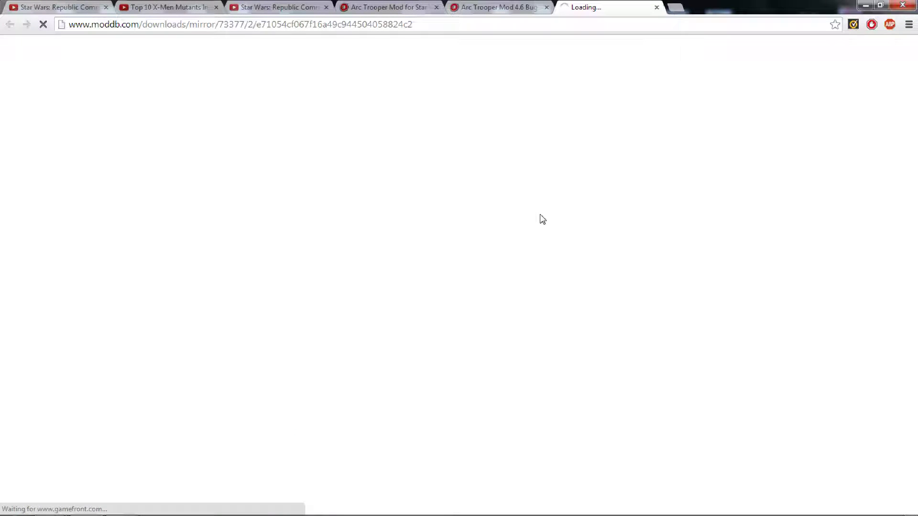
pyautogui.scroll(-3, 647, 404)
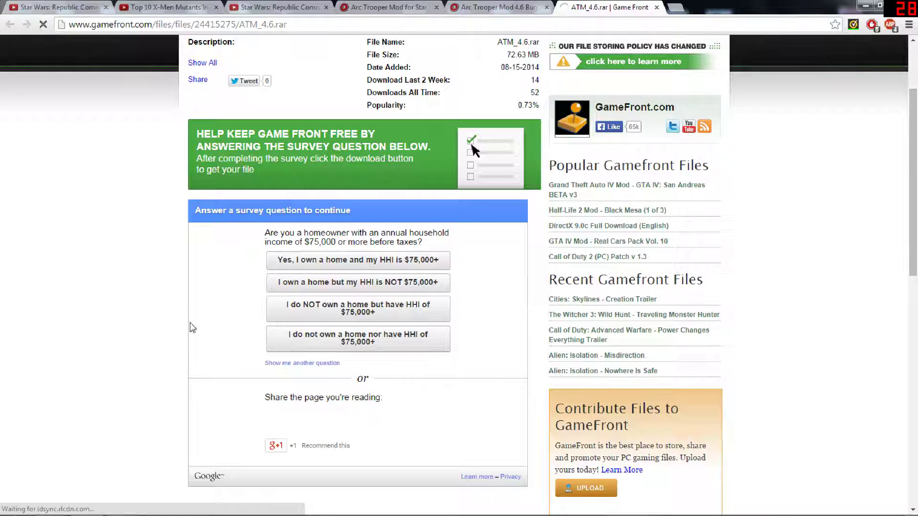
pyautogui.scroll(-1, 179, 339)
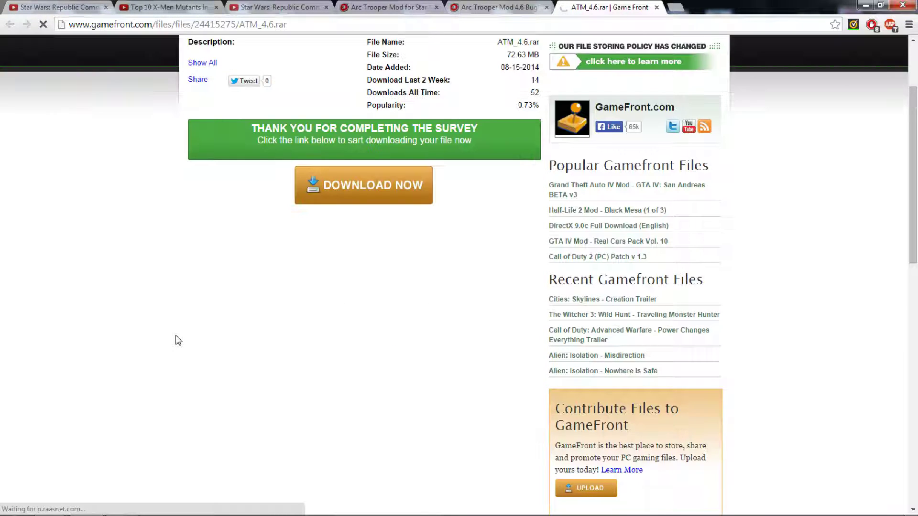
pyautogui.click(361, 192)
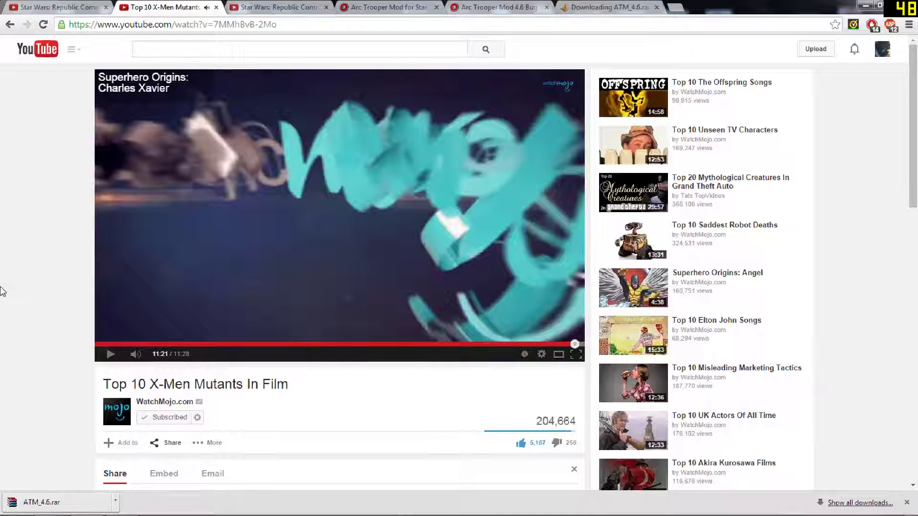
# Step: Show the downloaded ATM_4.6.rar in its folder, move it to the desktop, and open it in WinRAR
pyautogui.click(116, 502)
pyautogui.click(149, 465)
pyautogui.click(870, 5)
pyautogui.moveTo(356, 430); pyautogui.dragTo(806, 373)
pyautogui.click(562, 148)
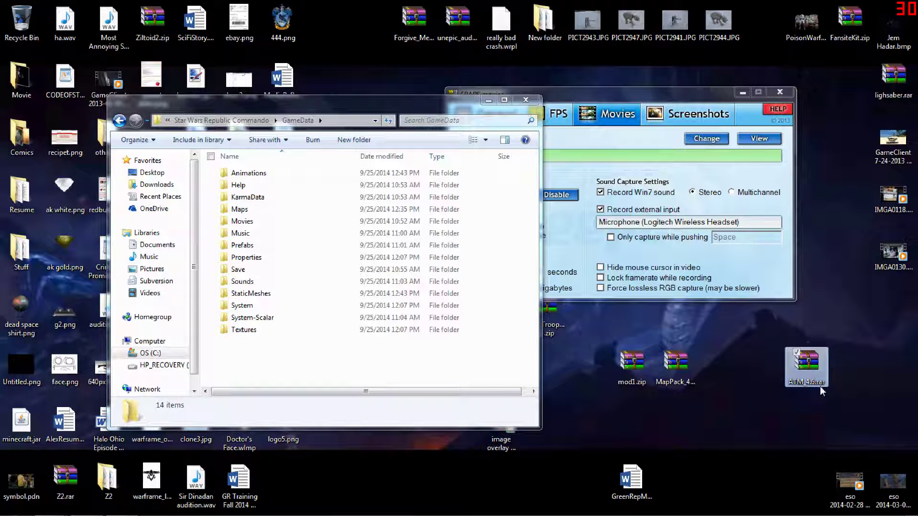
pyautogui.doubleClick(813, 371)
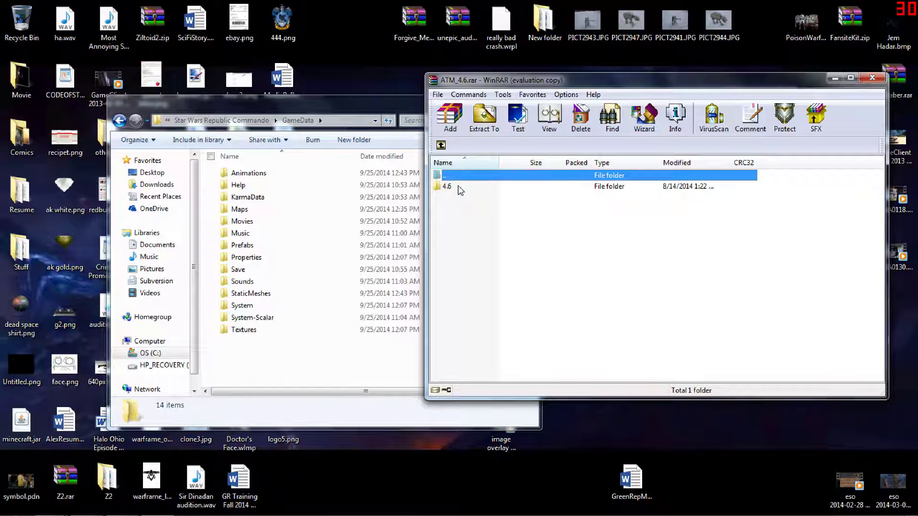
# Step: Move all four folders inside the archive's 4.6 folder into GameData, merging folders and replacing every conflicting file, and close both windows
pyautogui.press('Escape')
pyautogui.doubleClick(468, 189)
pyautogui.moveTo(533, 316); pyautogui.dragTo(464, 296)
pyautogui.moveTo(356, 360); pyautogui.dragTo(356, 360)
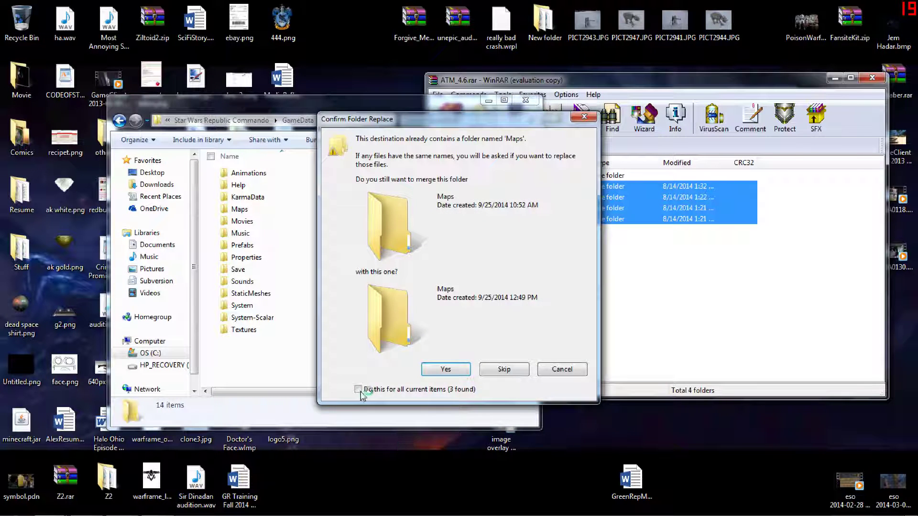
pyautogui.click(439, 373)
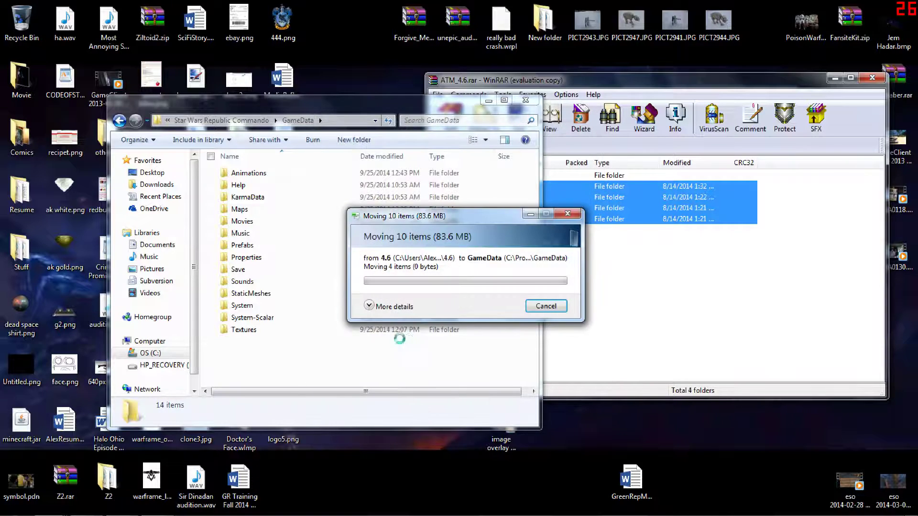
pyautogui.click(343, 390)
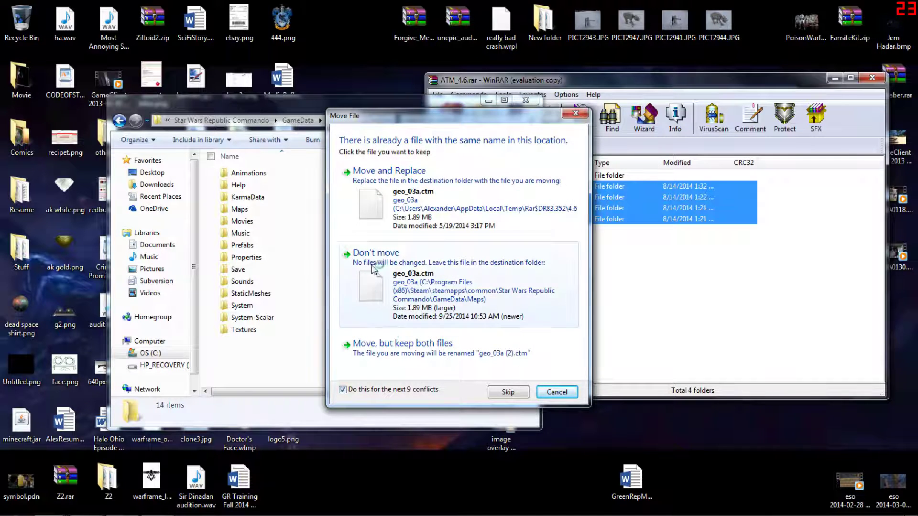
pyautogui.click(396, 199)
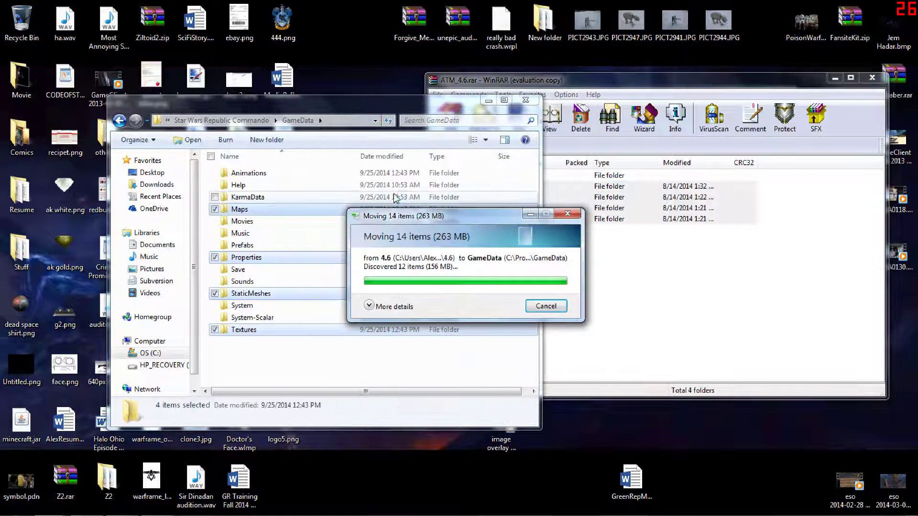
pyautogui.click(526, 99)
pyautogui.click(873, 78)
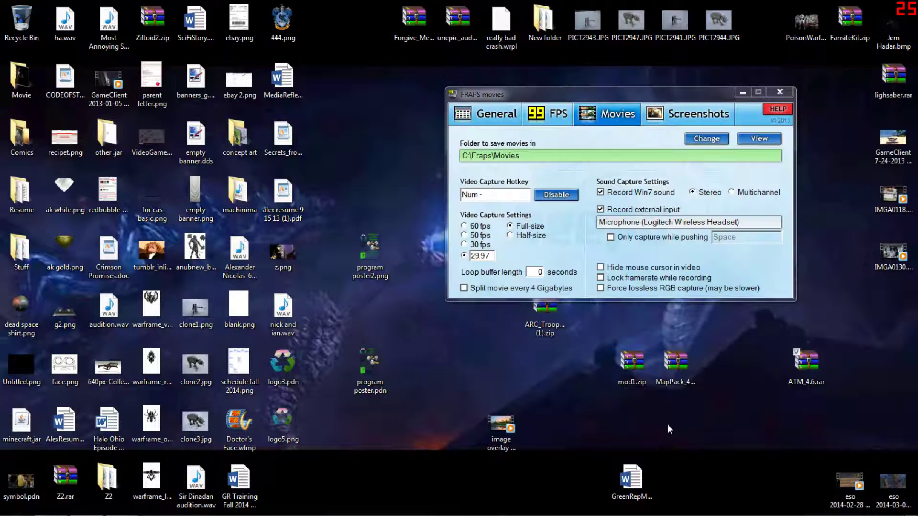
# Step: Clear the FRAPS window out of the way and move the used mod, map pack and patch archives from the desktop to the Recycle Bin
pyautogui.moveTo(605, 106); pyautogui.dragTo(487, 43)
pyautogui.moveTo(476, 293); pyautogui.dragTo(826, 409)
pyautogui.moveTo(807, 366); pyautogui.dragTo(21, 22)
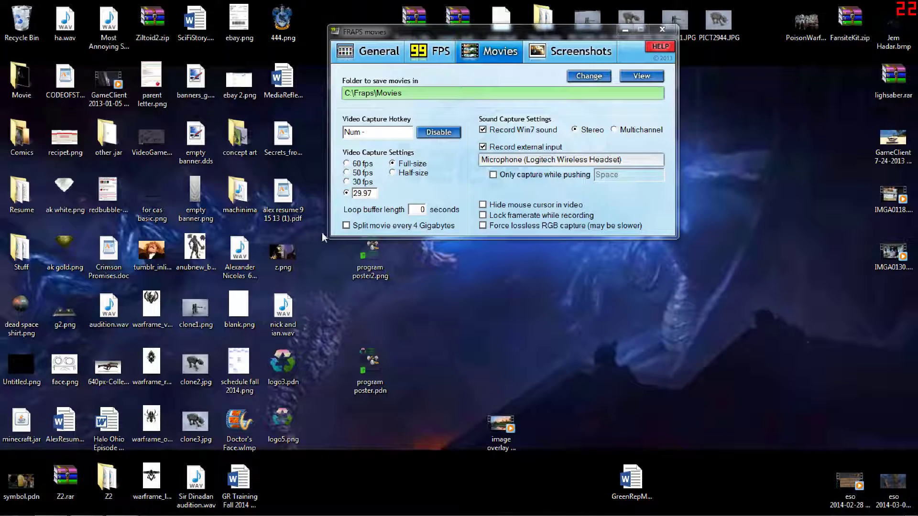
pyautogui.moveTo(486, 37); pyautogui.dragTo(646, 53)
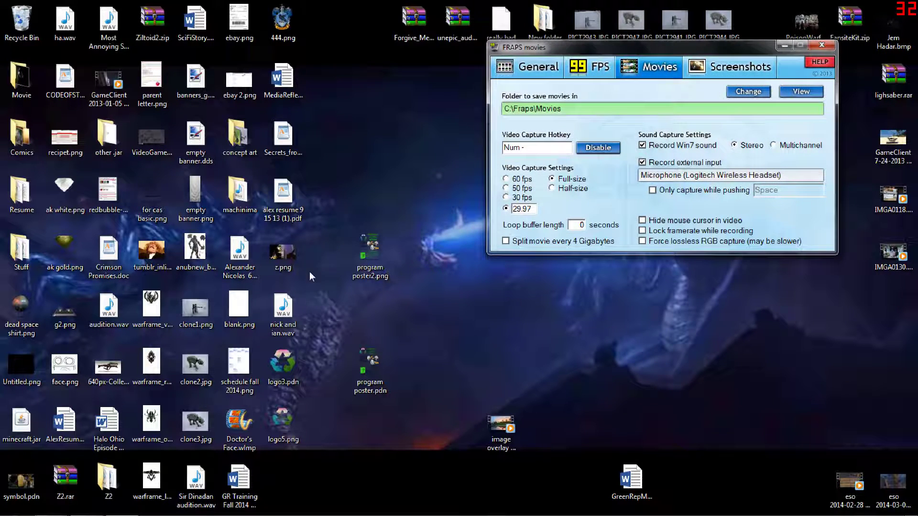
# Step: Switch to Chrome, close the 4.6 Bug Fixes and Downloading ATM_4.6.rar pages, and dismiss the recent downloads list on the Arc Trooper Mod page
pyautogui.click(88, 505)
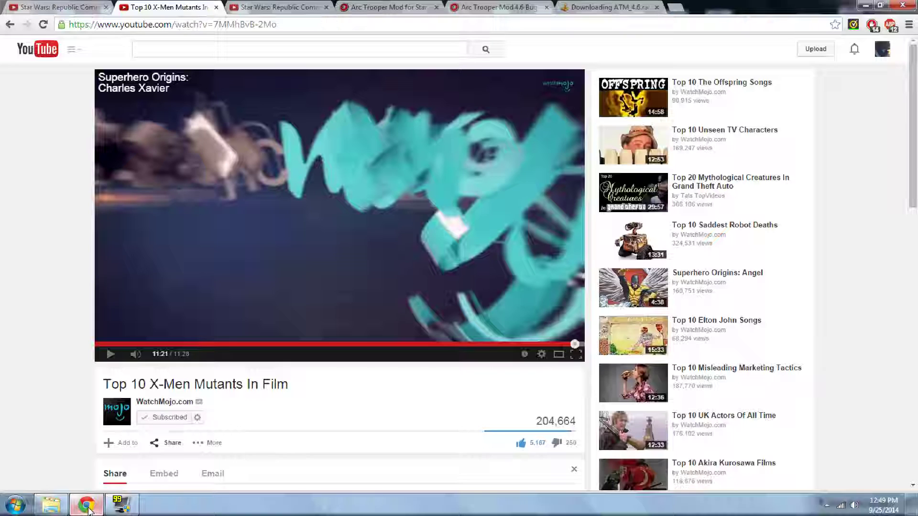
pyautogui.click(54, 5)
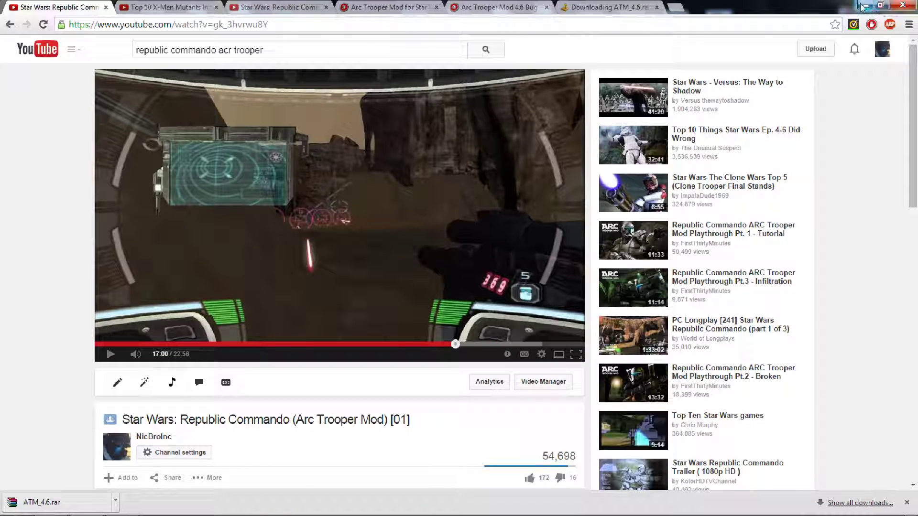
pyautogui.click(546, 8)
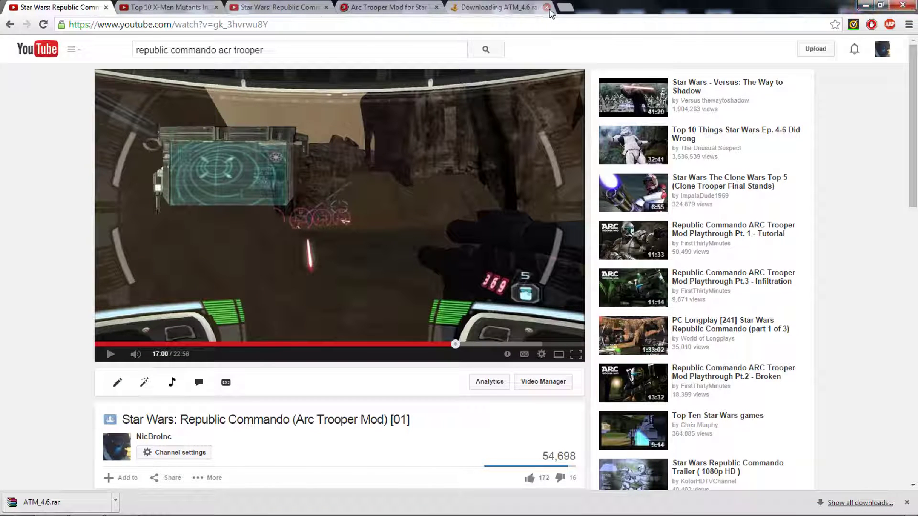
pyautogui.click(546, 7)
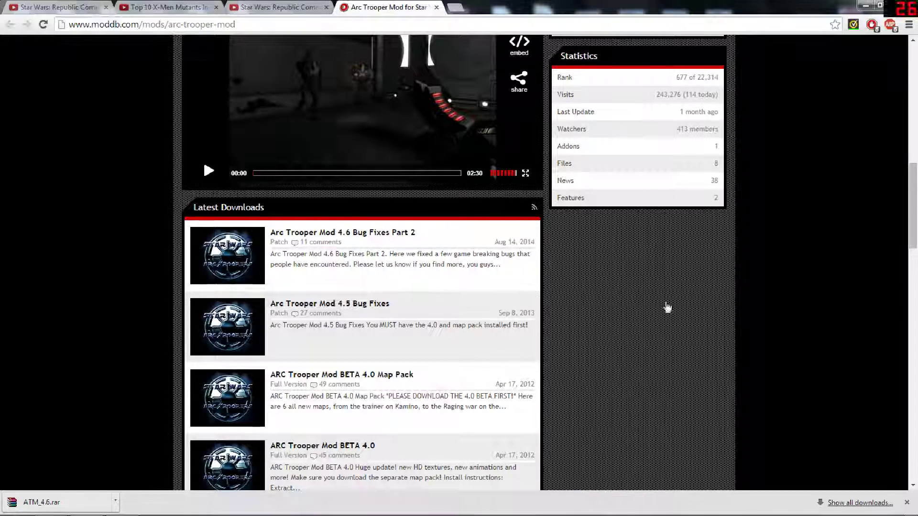
pyautogui.click(385, 7)
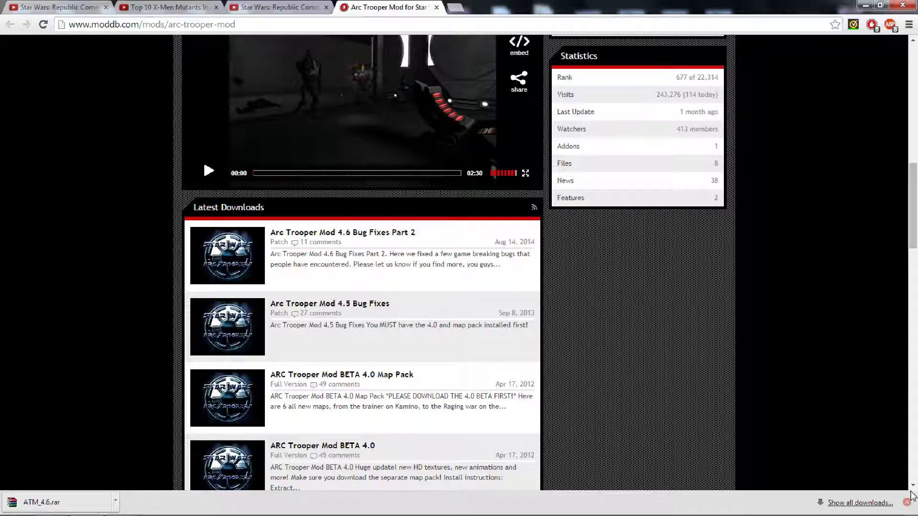
pyautogui.click(916, 510)
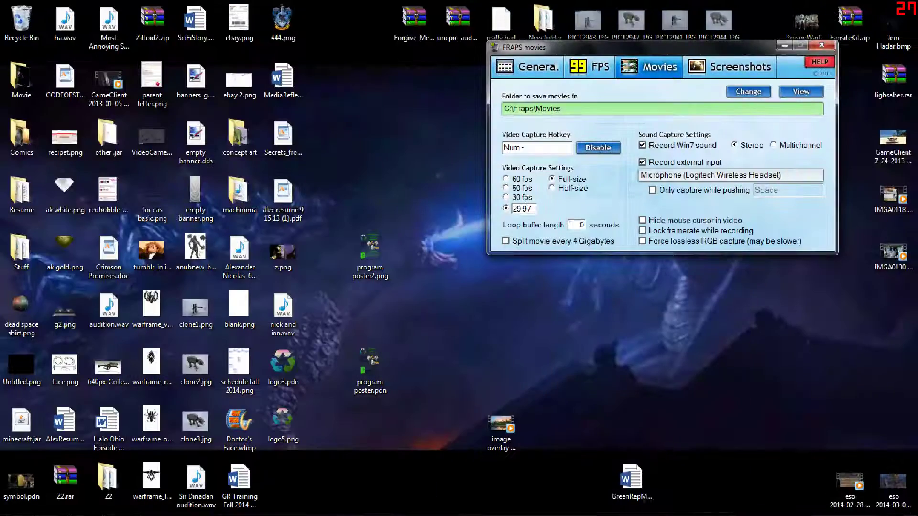
pyautogui.click(87, 510)
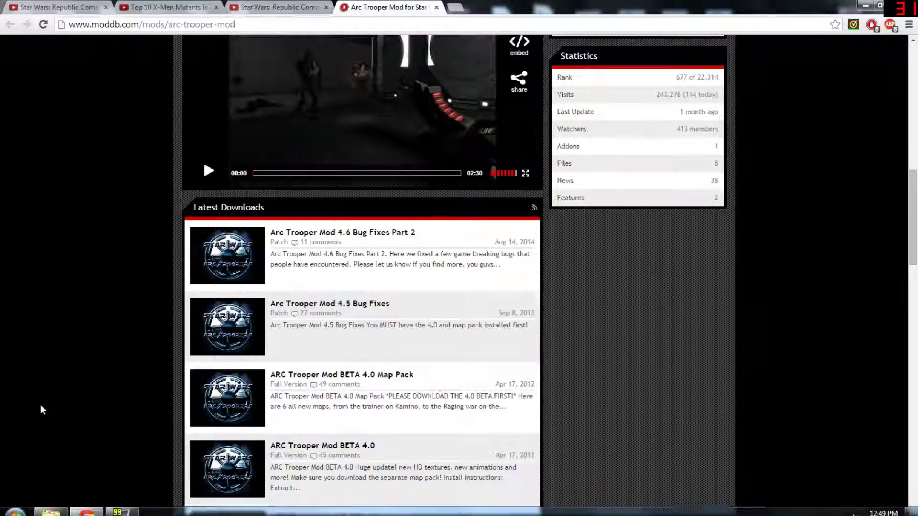
# Step: Open the ARC Trooper Mod BETA 4.0 download page in a new tab to view its install instructions
pyautogui.scroll(-2, 40, 406)
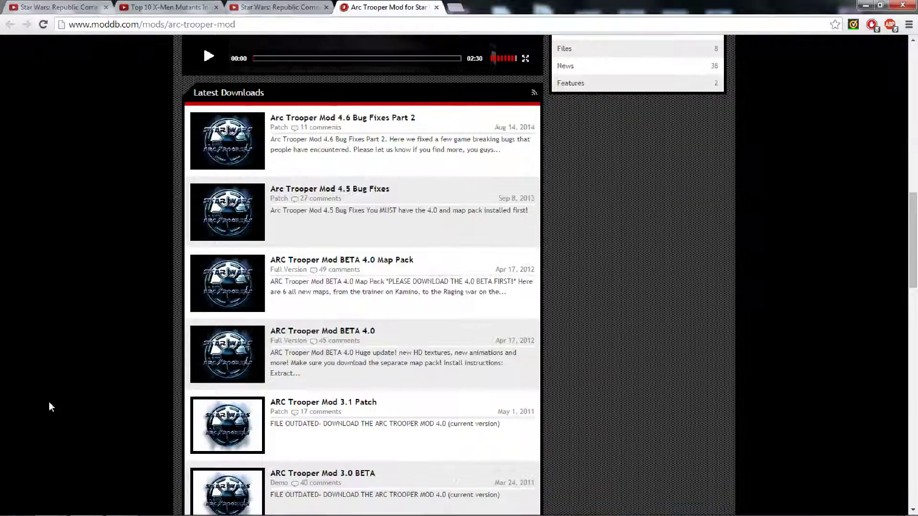
pyautogui.rightClick(321, 332)
pyautogui.click(345, 340)
pyautogui.click(508, 7)
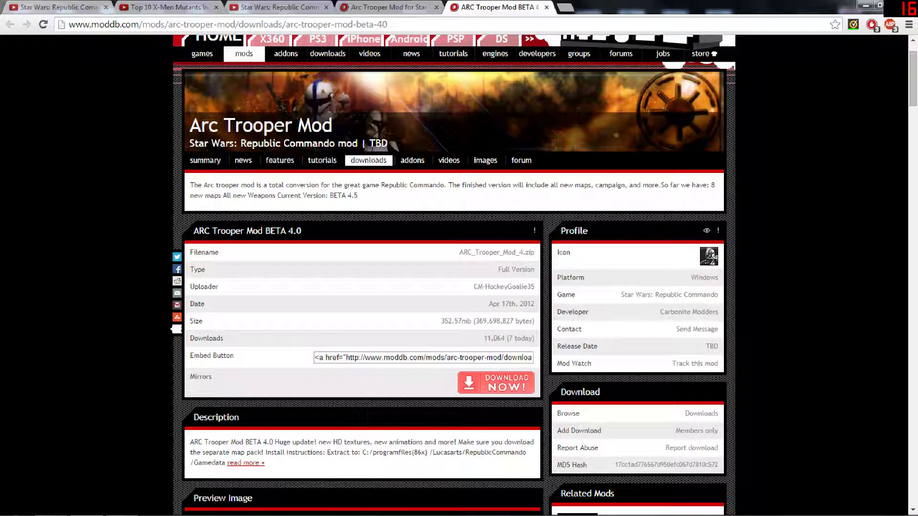
# Step: Browse to C:\Program Files (x86)\LucasArts to examine the install location given in the mod's instructions, and close the folder window
pyautogui.click(7, 511)
pyautogui.click(178, 278)
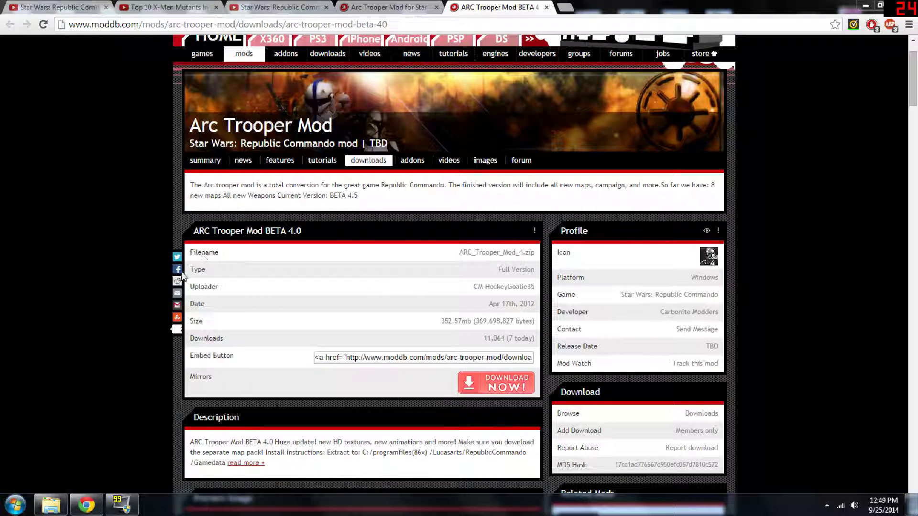
pyautogui.doubleClick(270, 191)
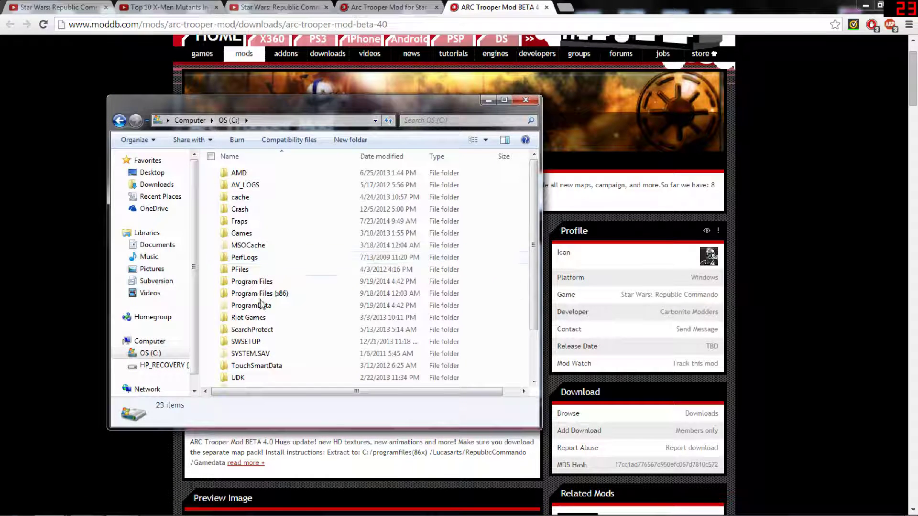
pyautogui.doubleClick(261, 294)
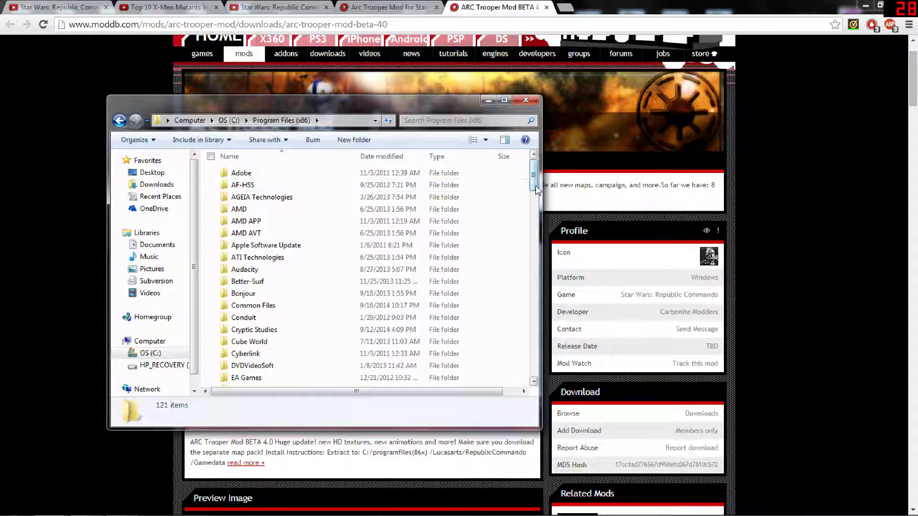
pyautogui.scroll(-10, 420, 182)
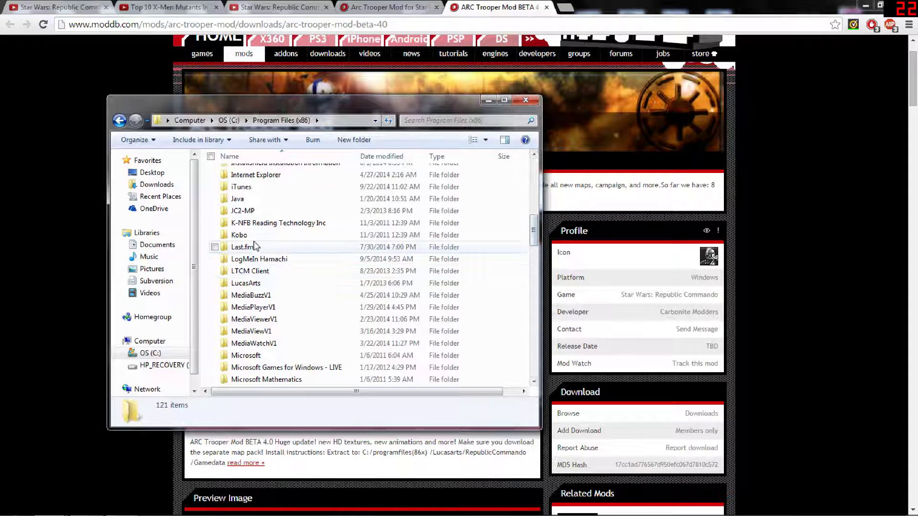
pyautogui.doubleClick(246, 283)
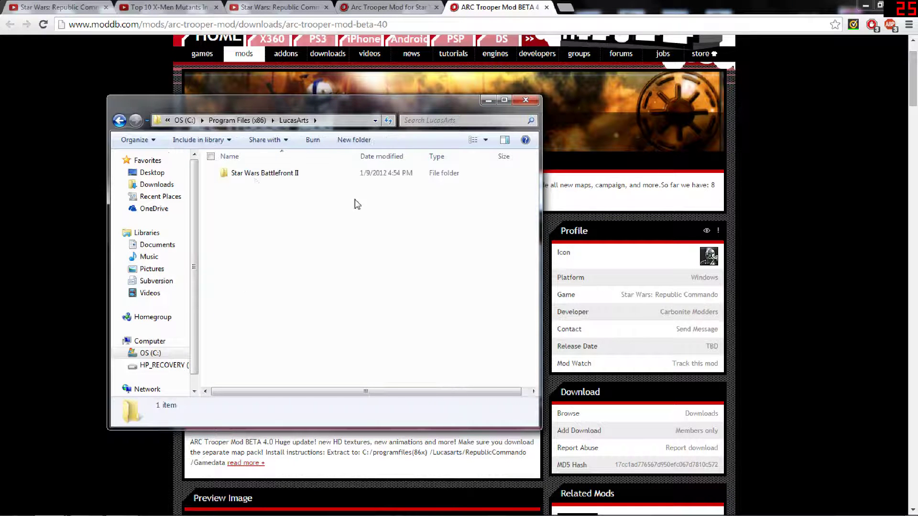
pyautogui.click(524, 102)
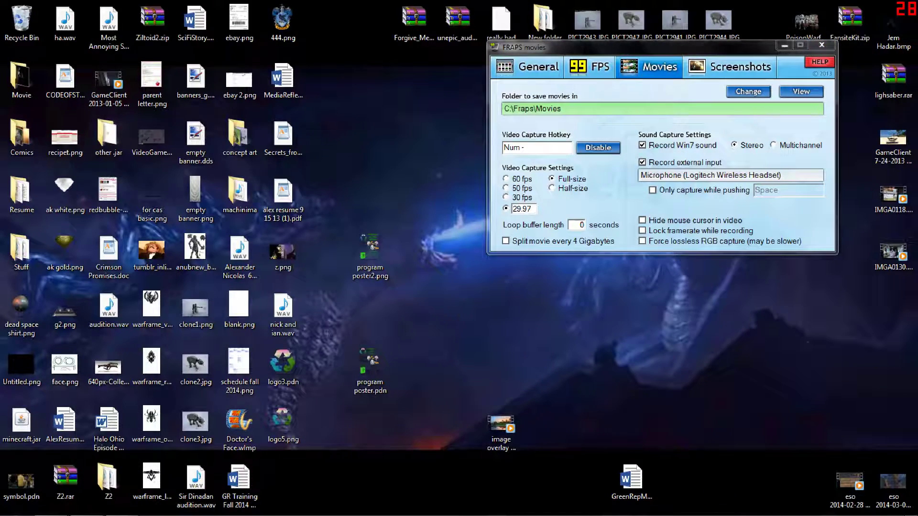
# Step: Switch to Steam, launch Star Wars Republic Commando, continue past the title screen and choose a new profile
pyautogui.click(15, 505)
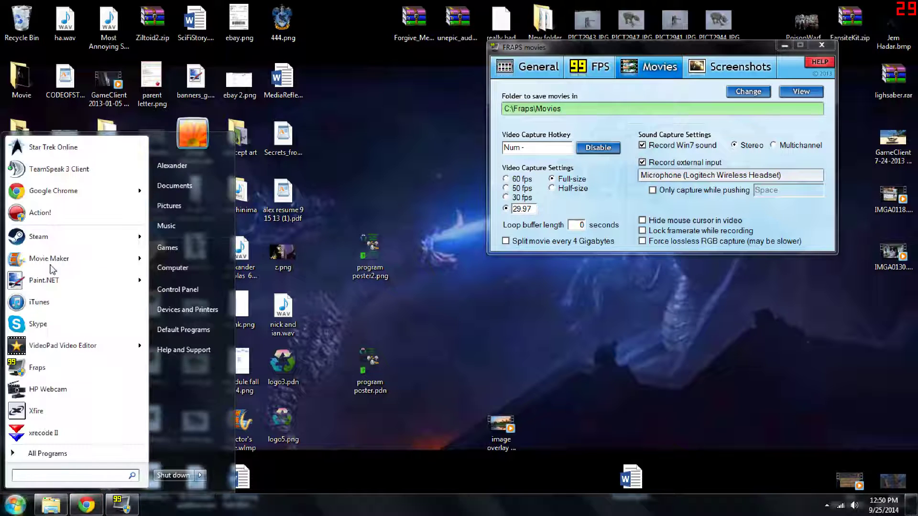
pyautogui.click(48, 239)
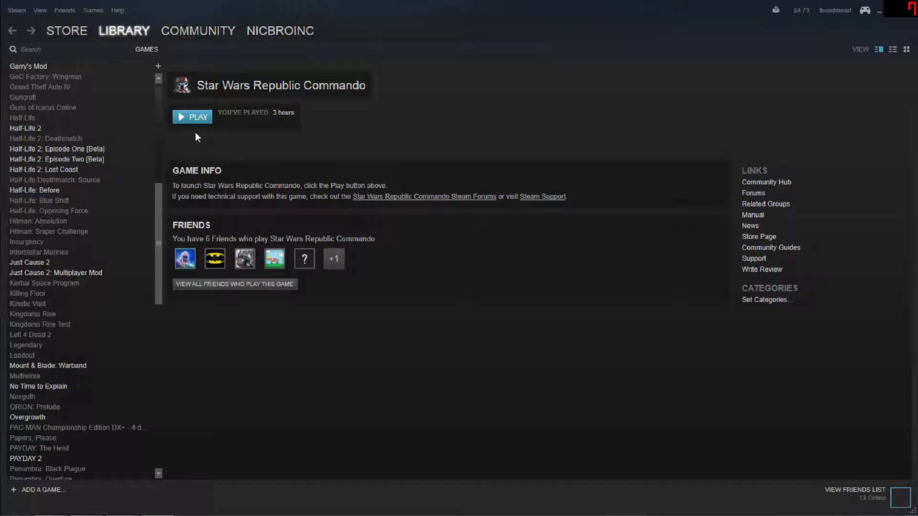
pyautogui.click(197, 120)
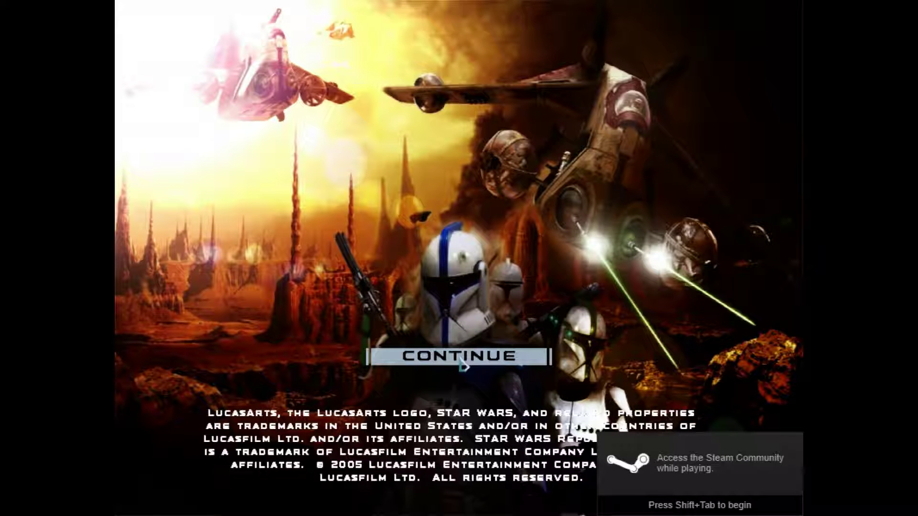
pyautogui.click(463, 365)
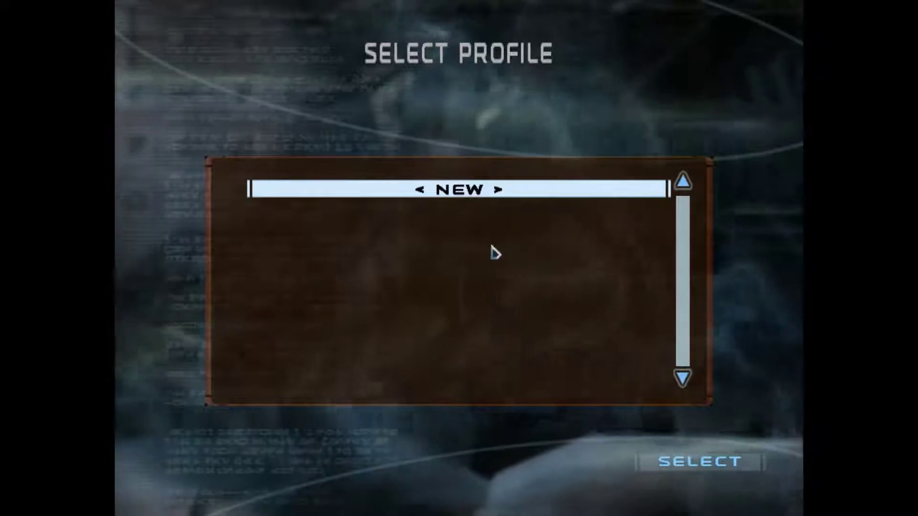
pyautogui.click(473, 200)
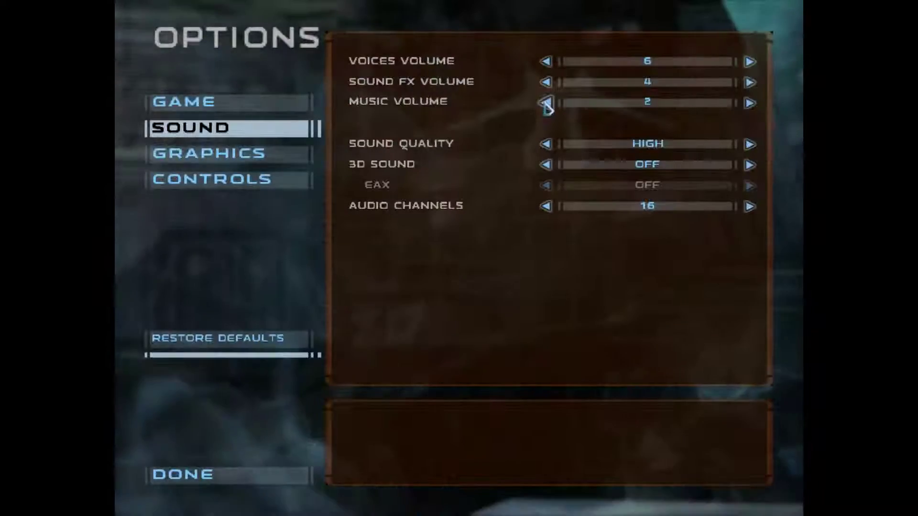
# Step: Set the voices volume to 5, sound FX volume to 3 and music volume to 1, and show the game options
pyautogui.click(546, 83)
pyautogui.click(546, 61)
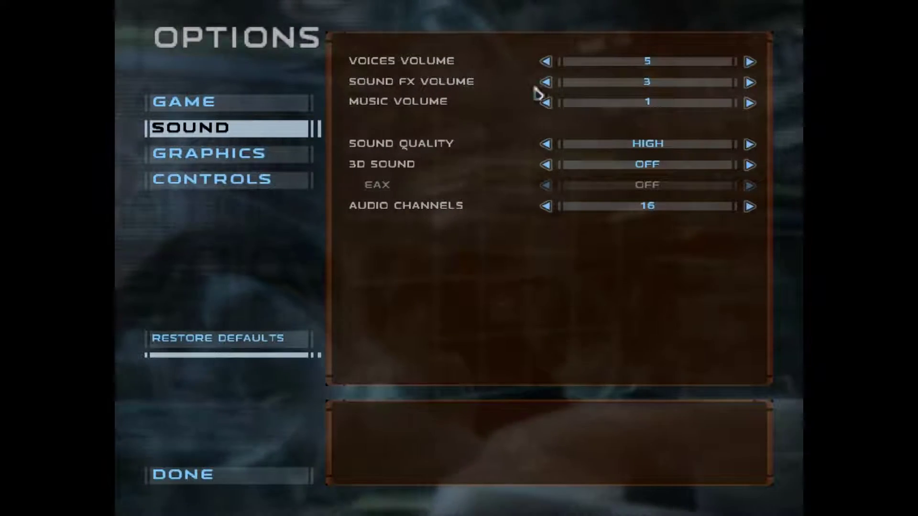
pyautogui.click(234, 106)
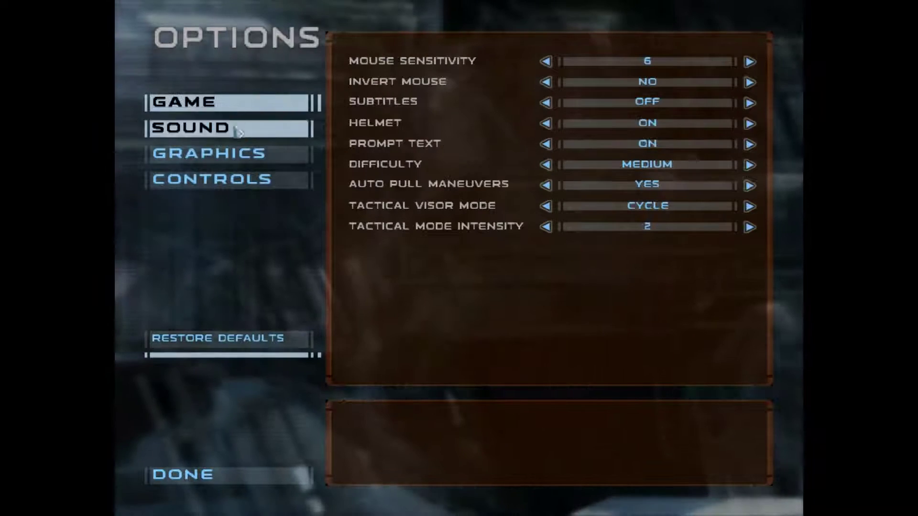